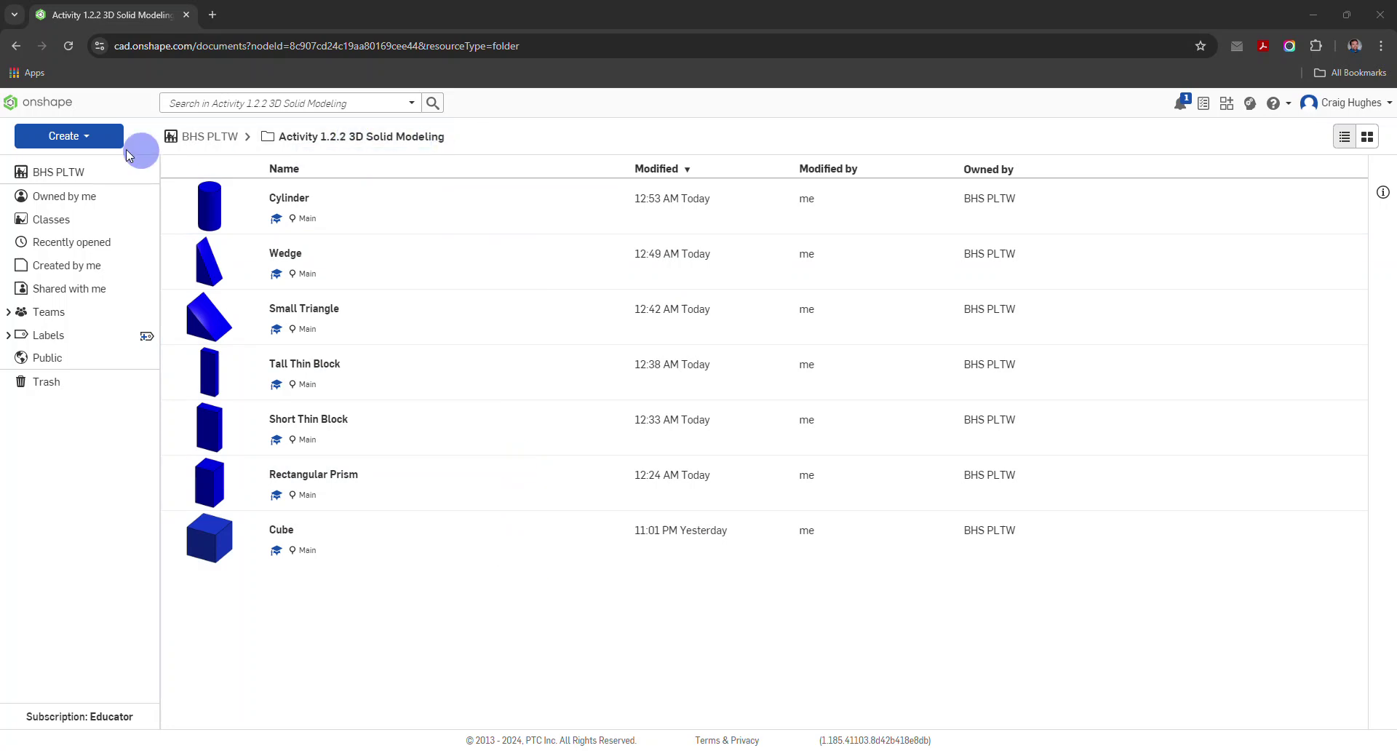
Create a new document named Semicircle in the Activity 1.2.2 3D Solid Modeling folder
left_click(93, 139)
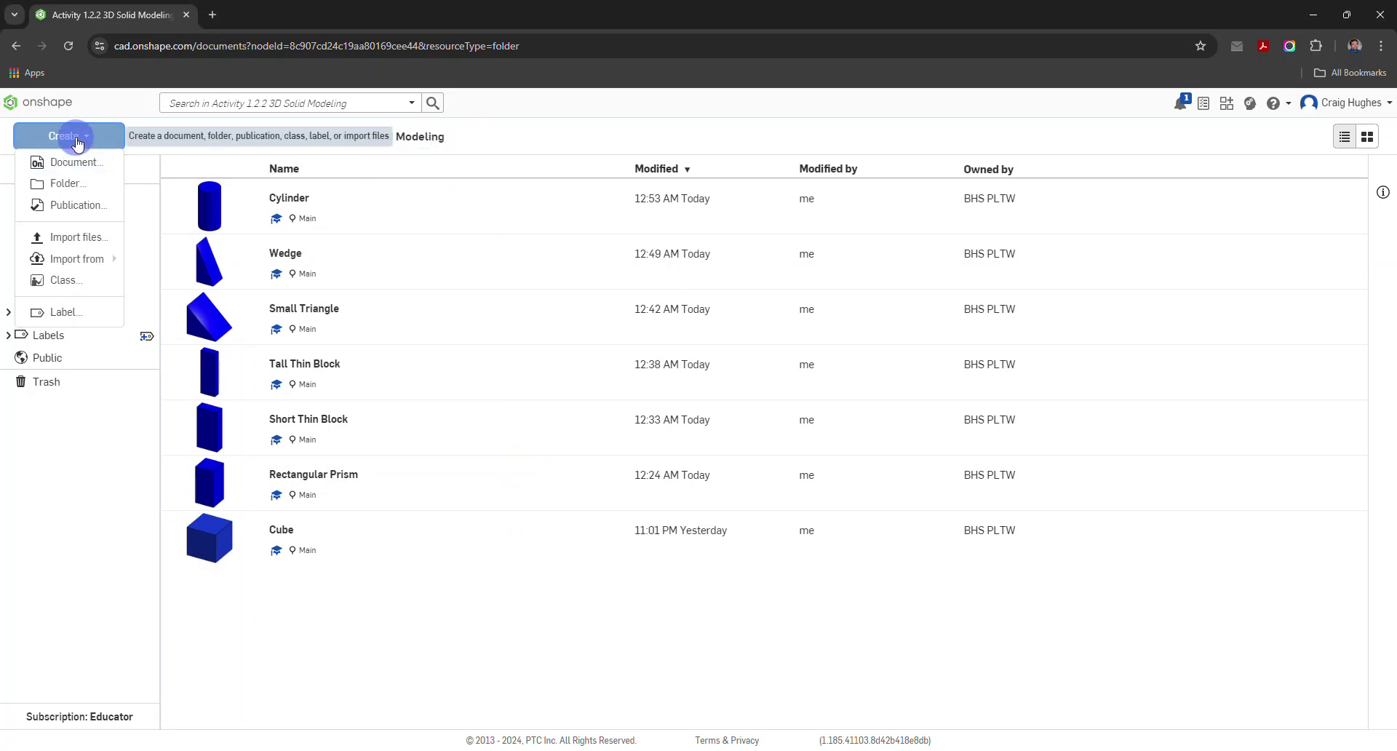
left_click(77, 164)
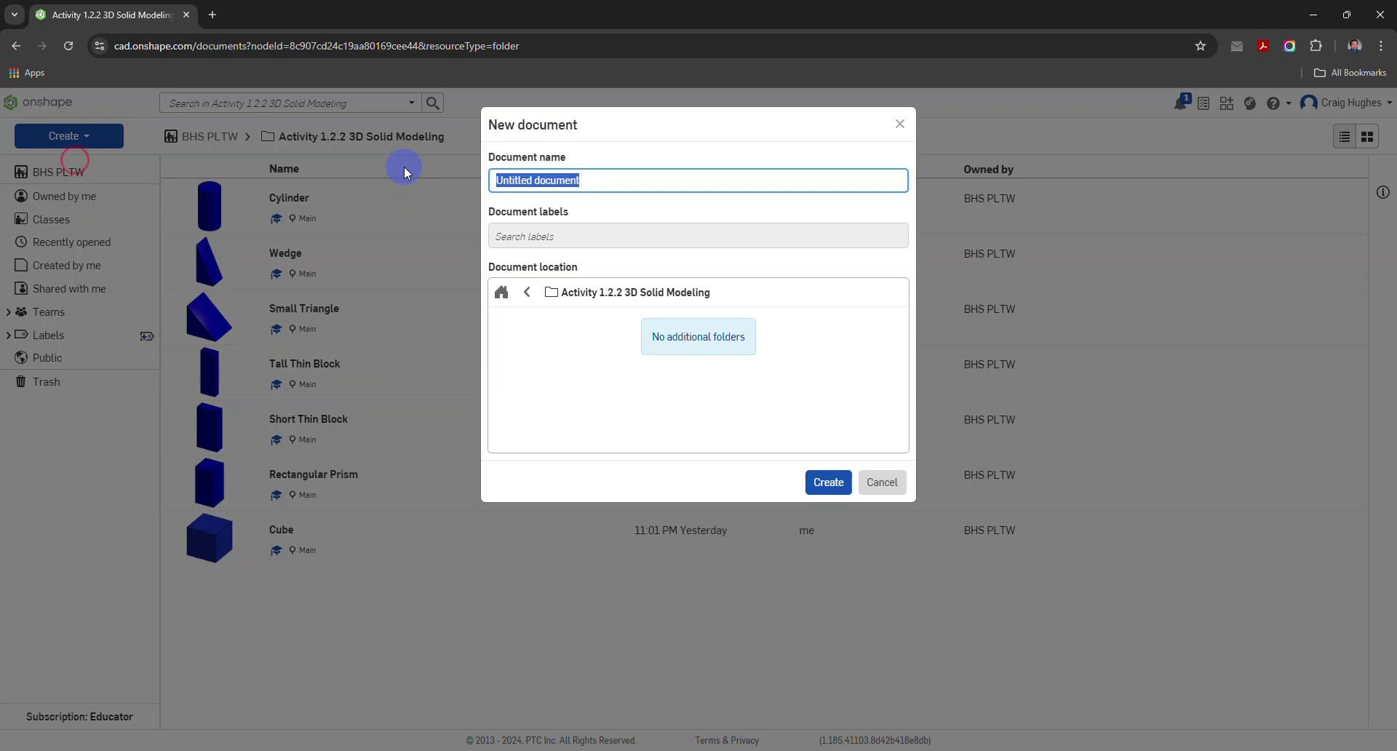
type("S")
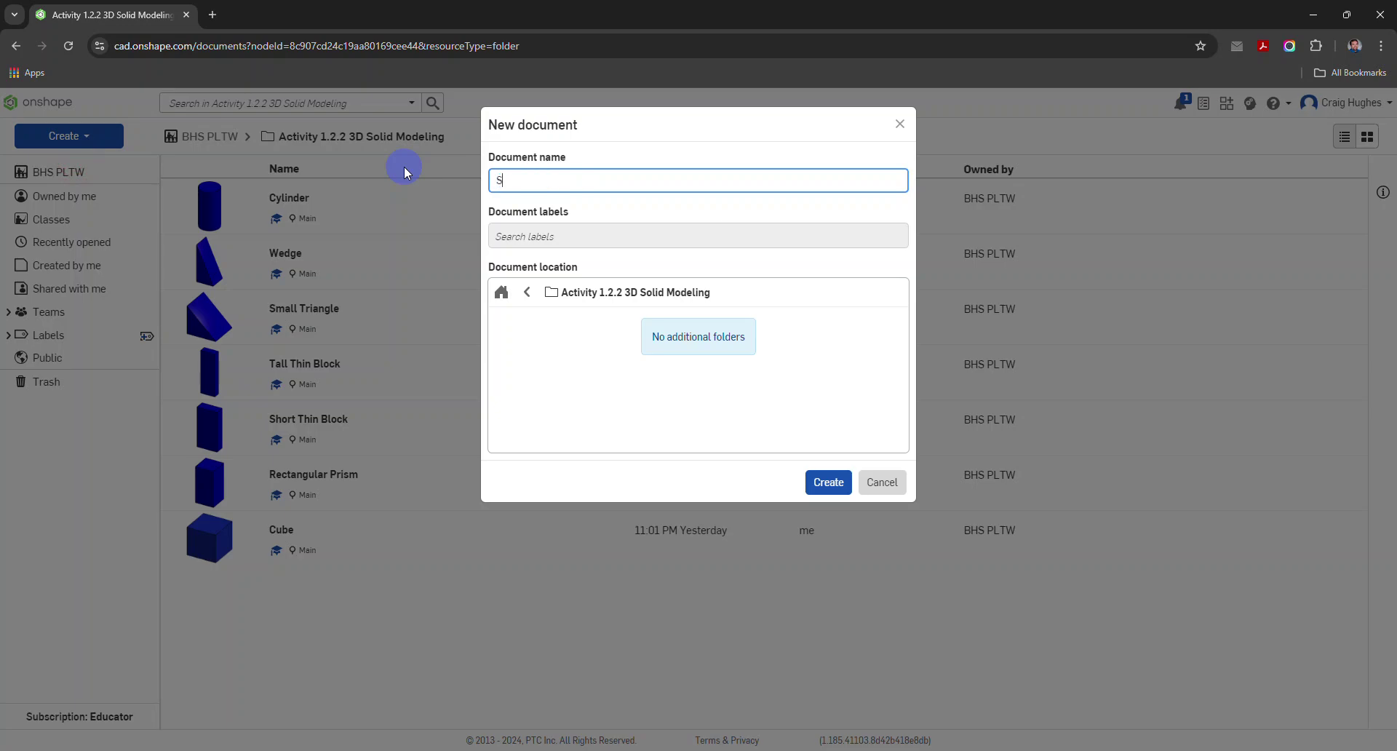
type("emicircle")
left_click(821, 483)
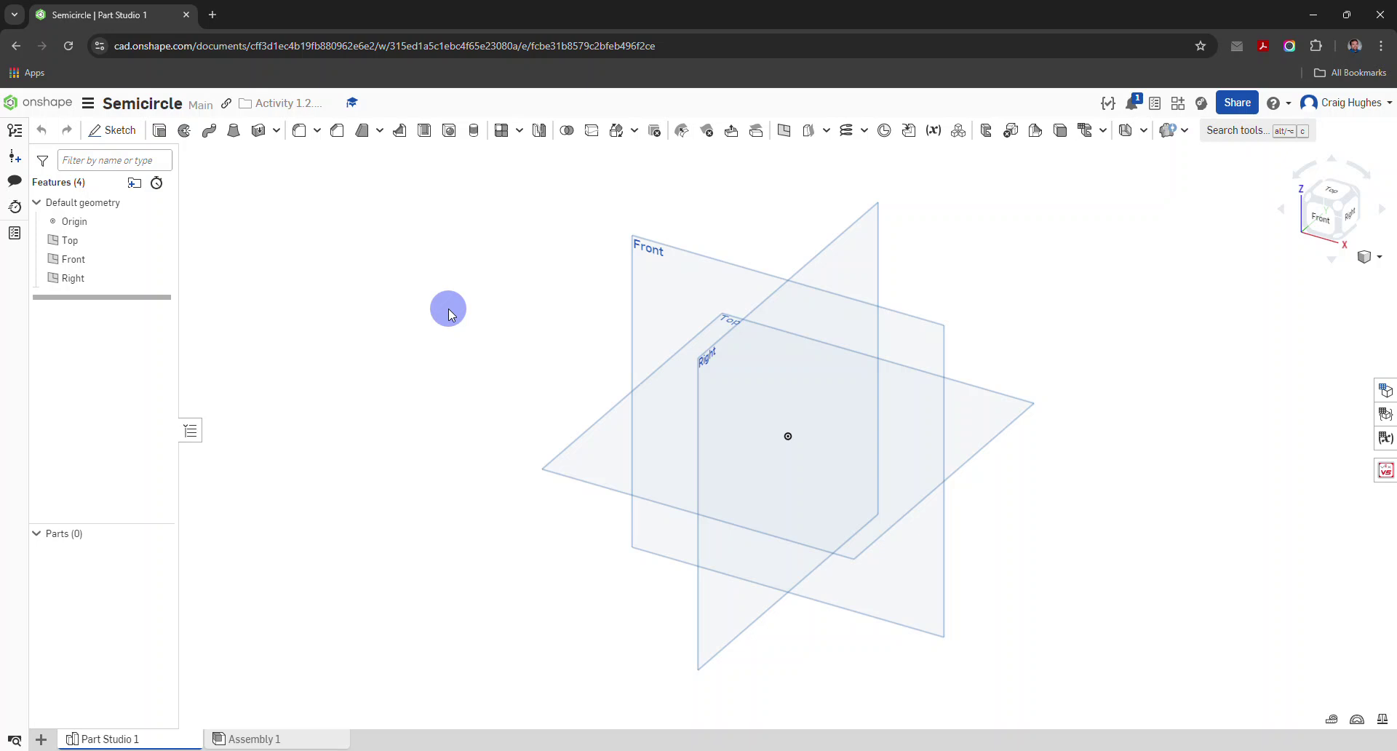
Start a new sketch on the Front plane and view it normal to the sketch plane
right_click(634, 281)
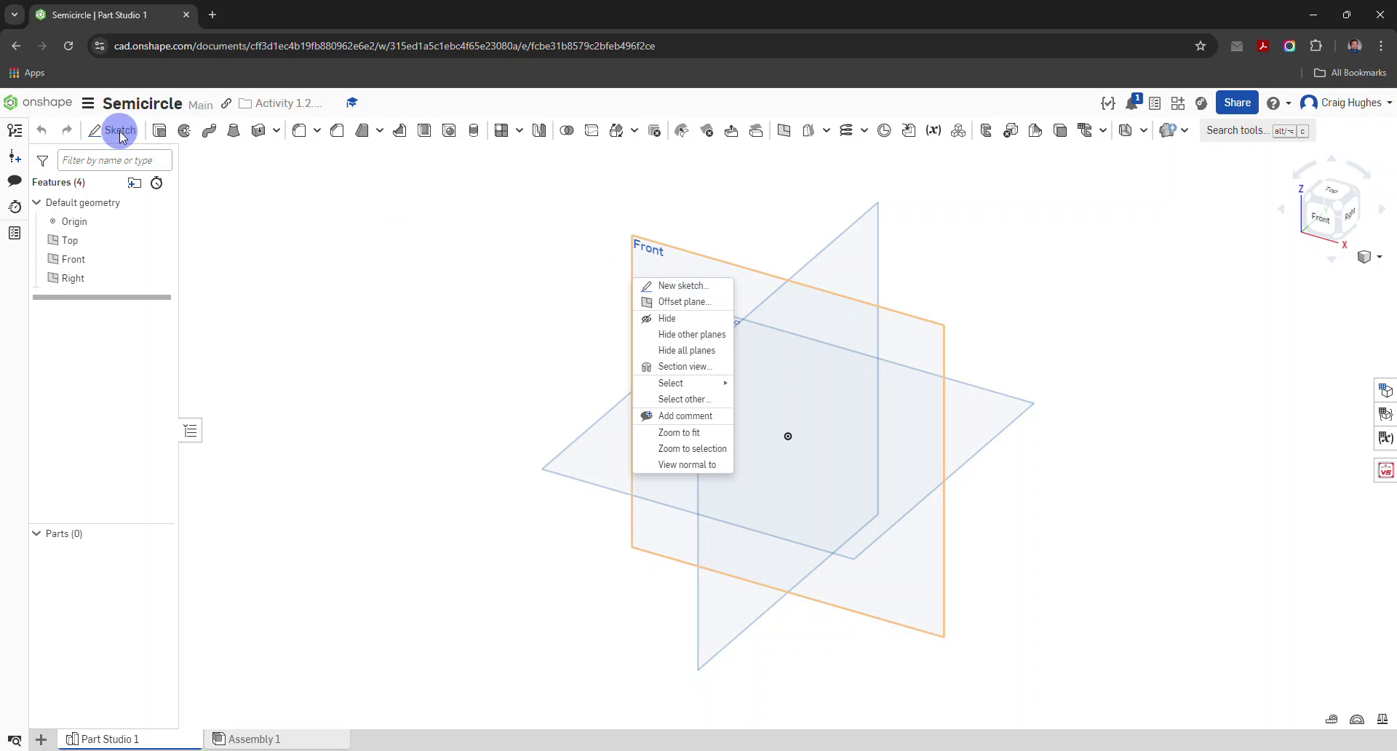
left_click(698, 290)
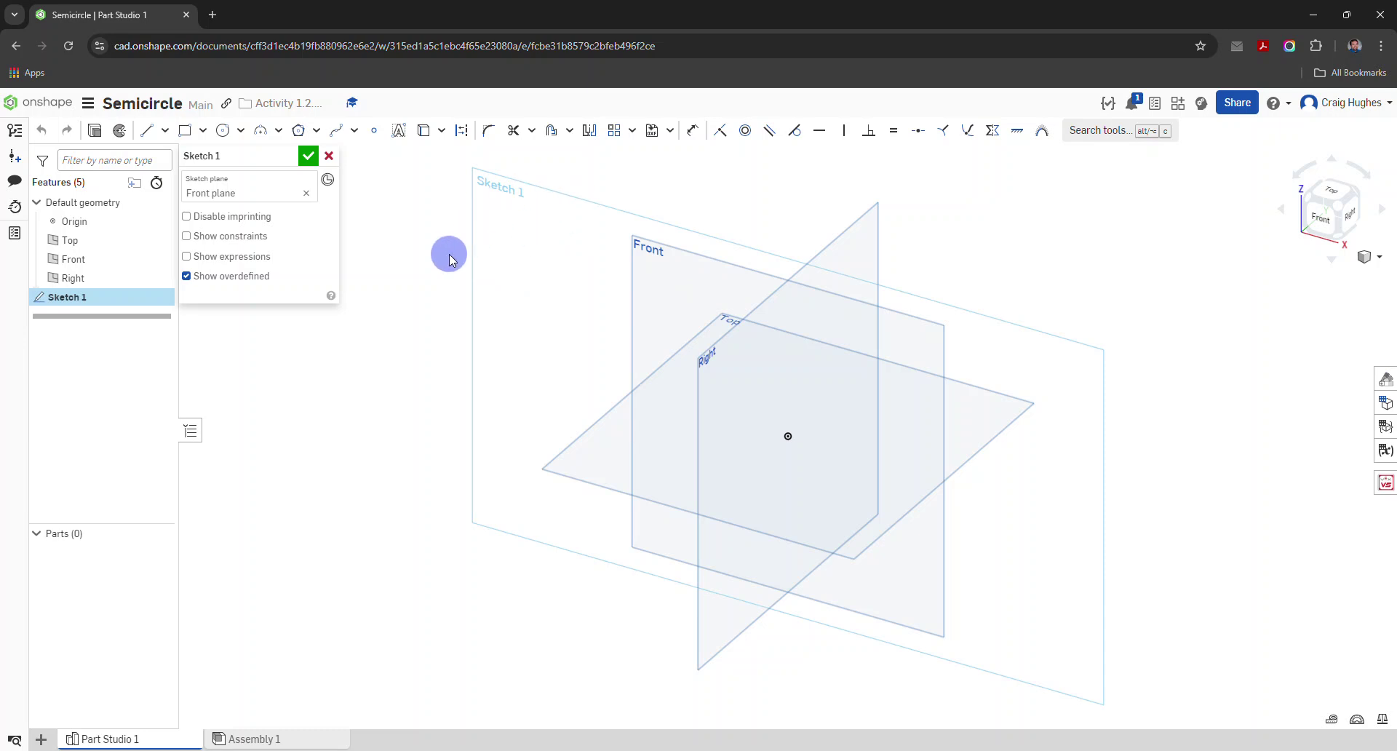
key("n")
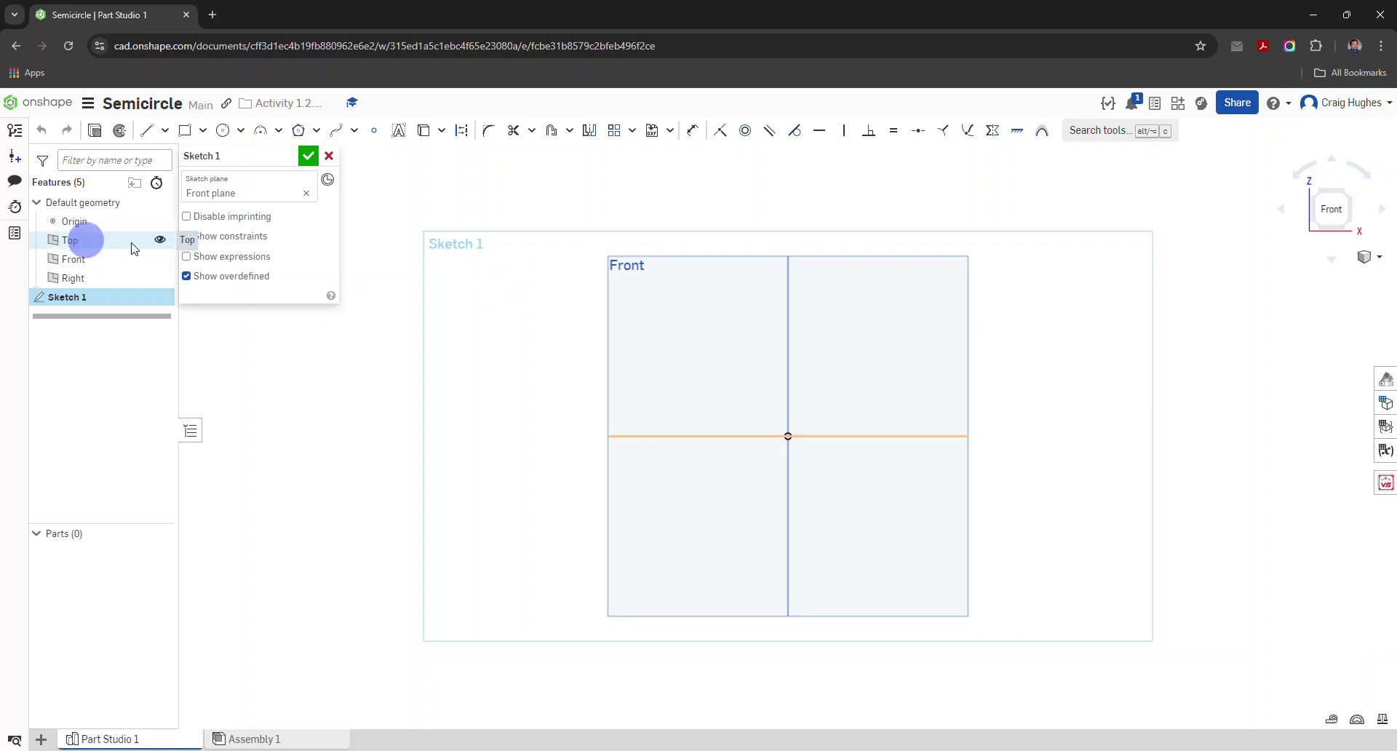
Hide all the default planes while keeping the sketch open
right_click(491, 290)
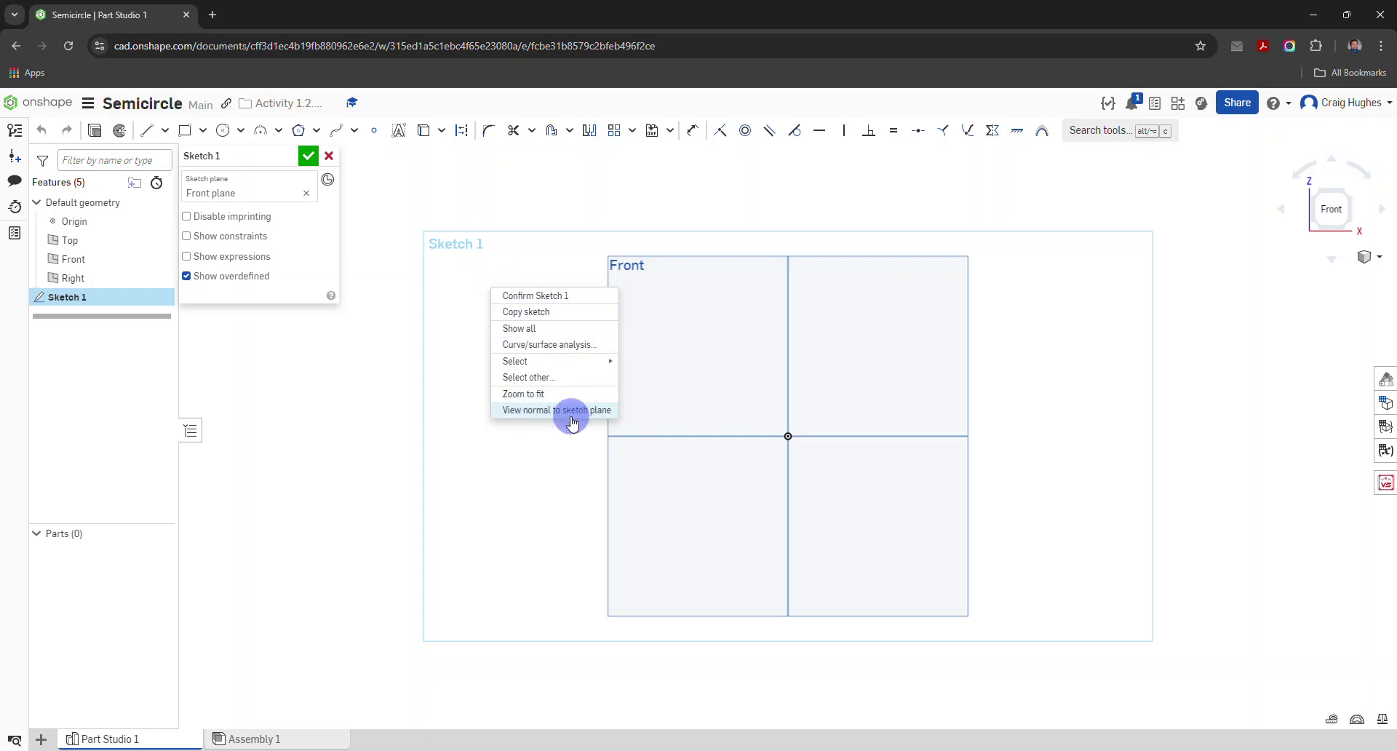
left_click(72, 244)
right_click(73, 244)
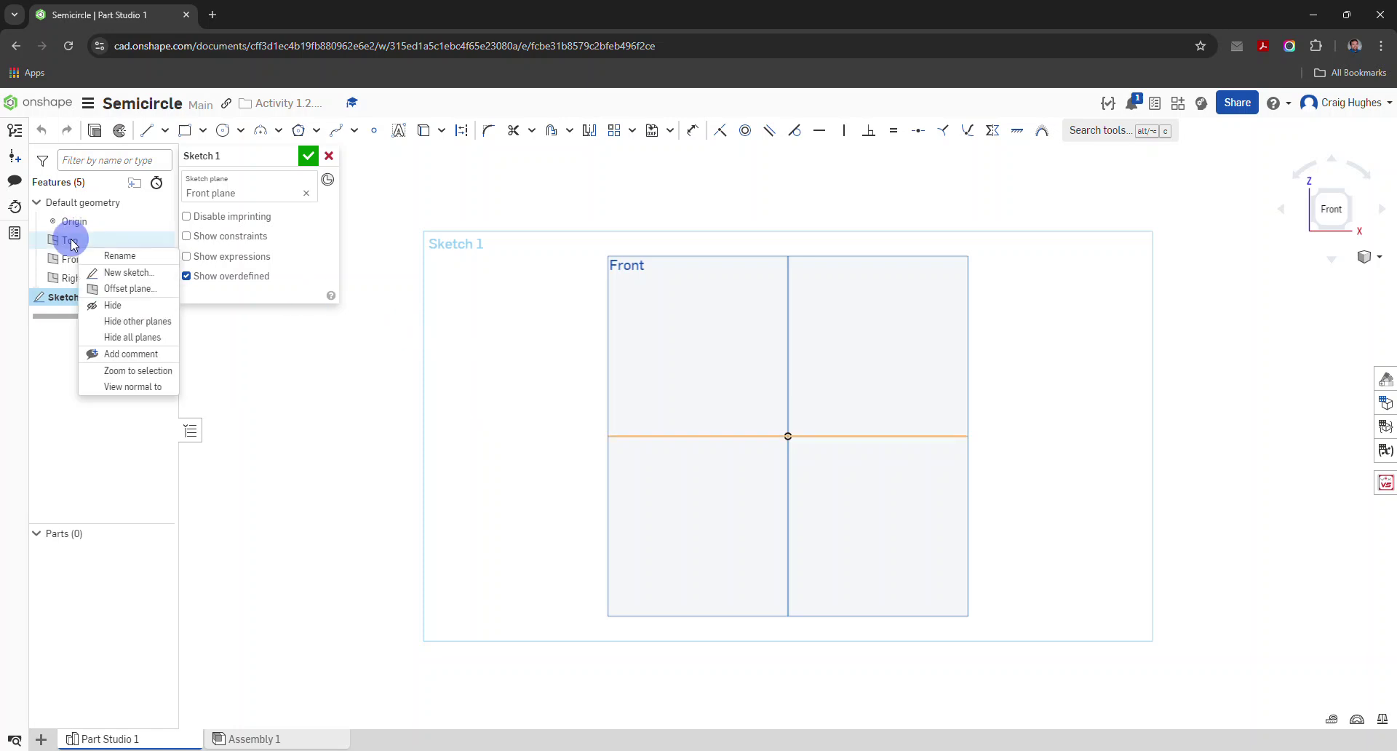
left_click(136, 336)
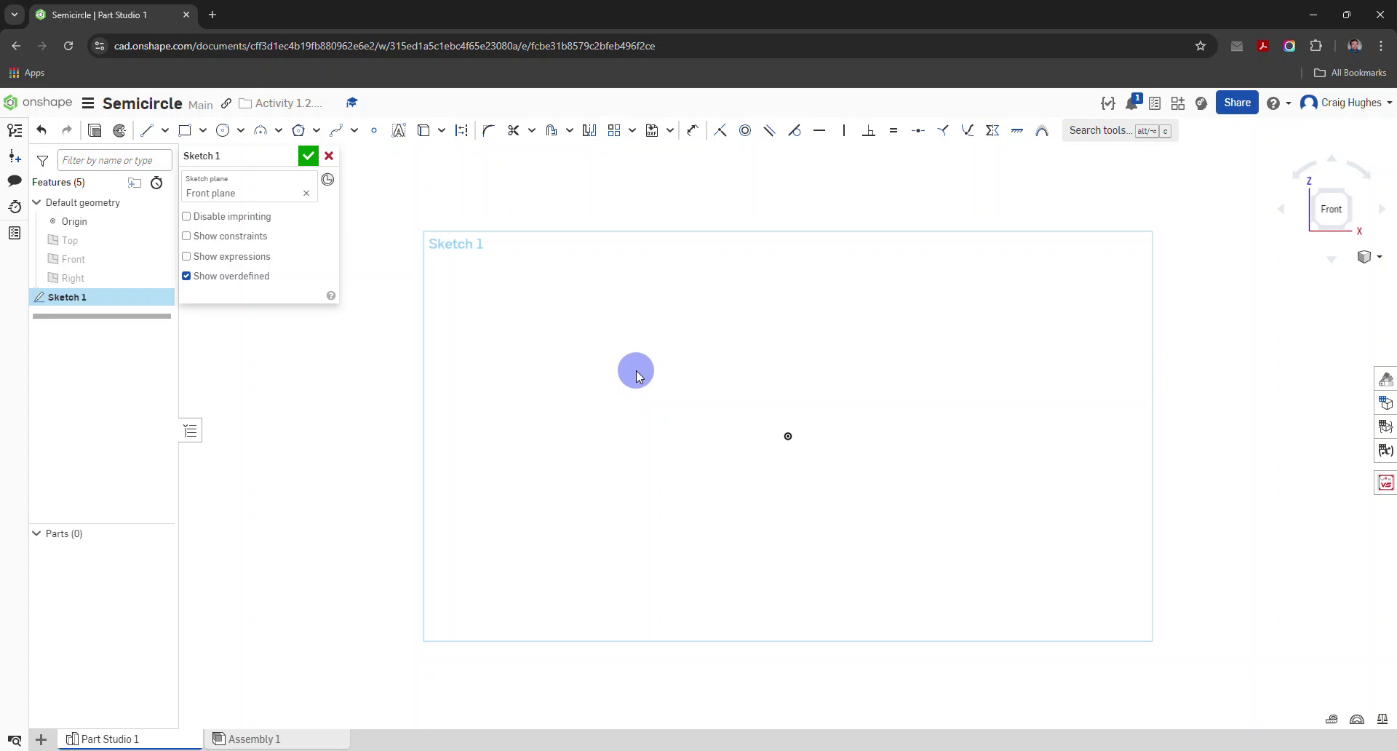
Sketch a circle centred on the origin with a diameter of 1.375 in
left_click(224, 133)
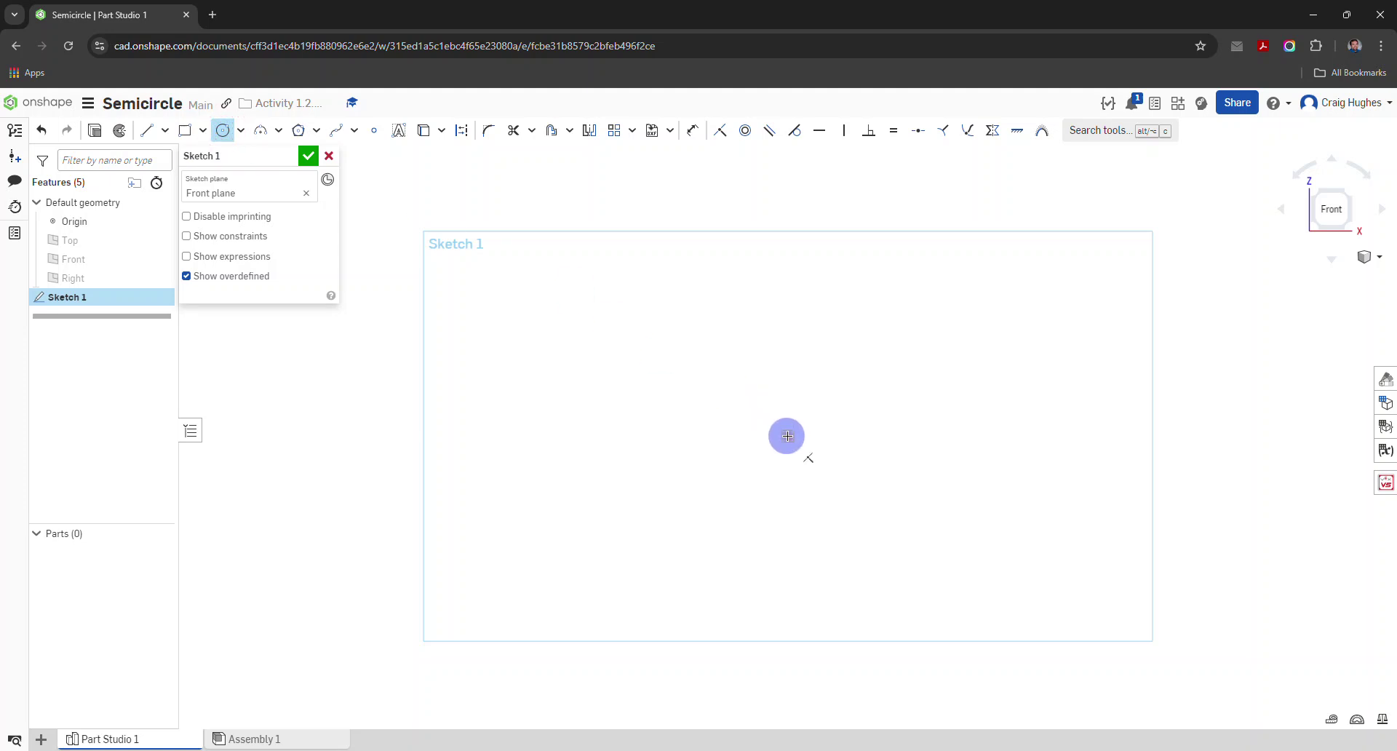
left_click(787, 436)
left_click(744, 391)
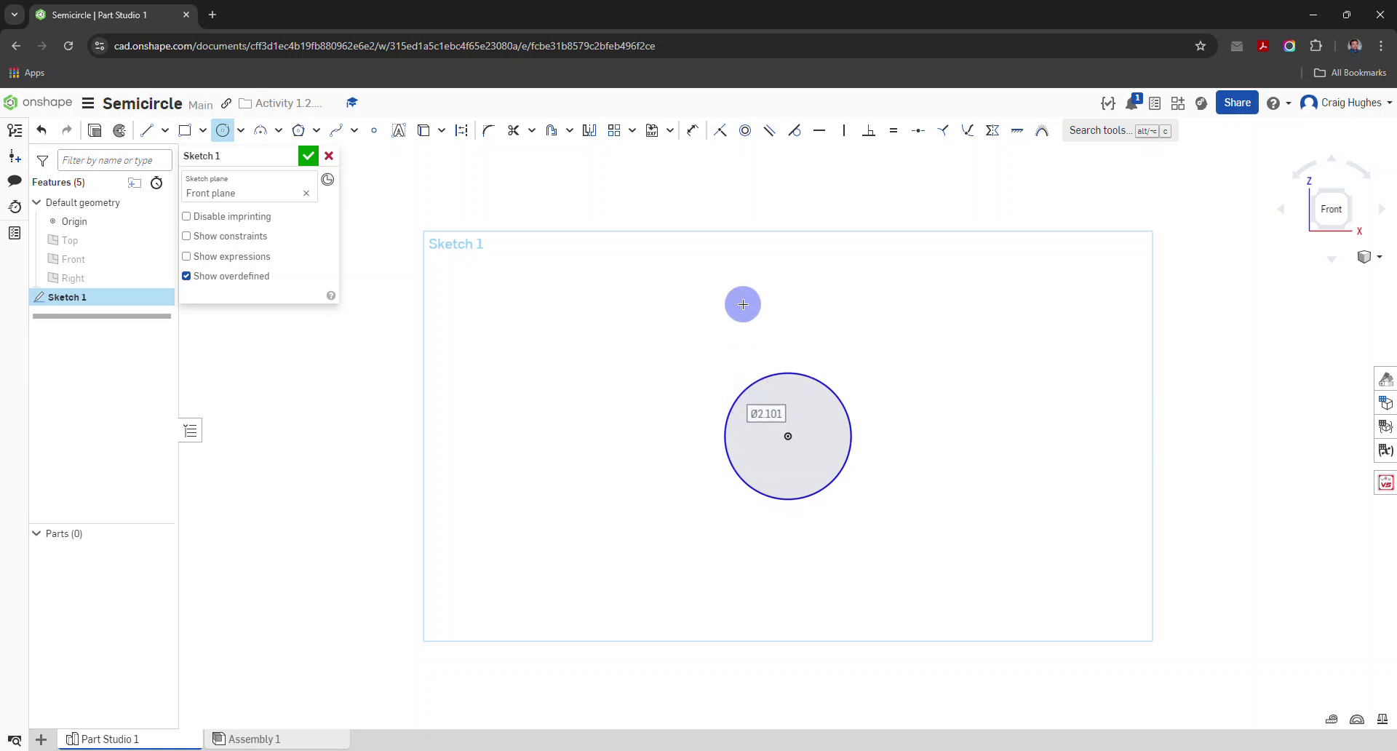
type("1.375")
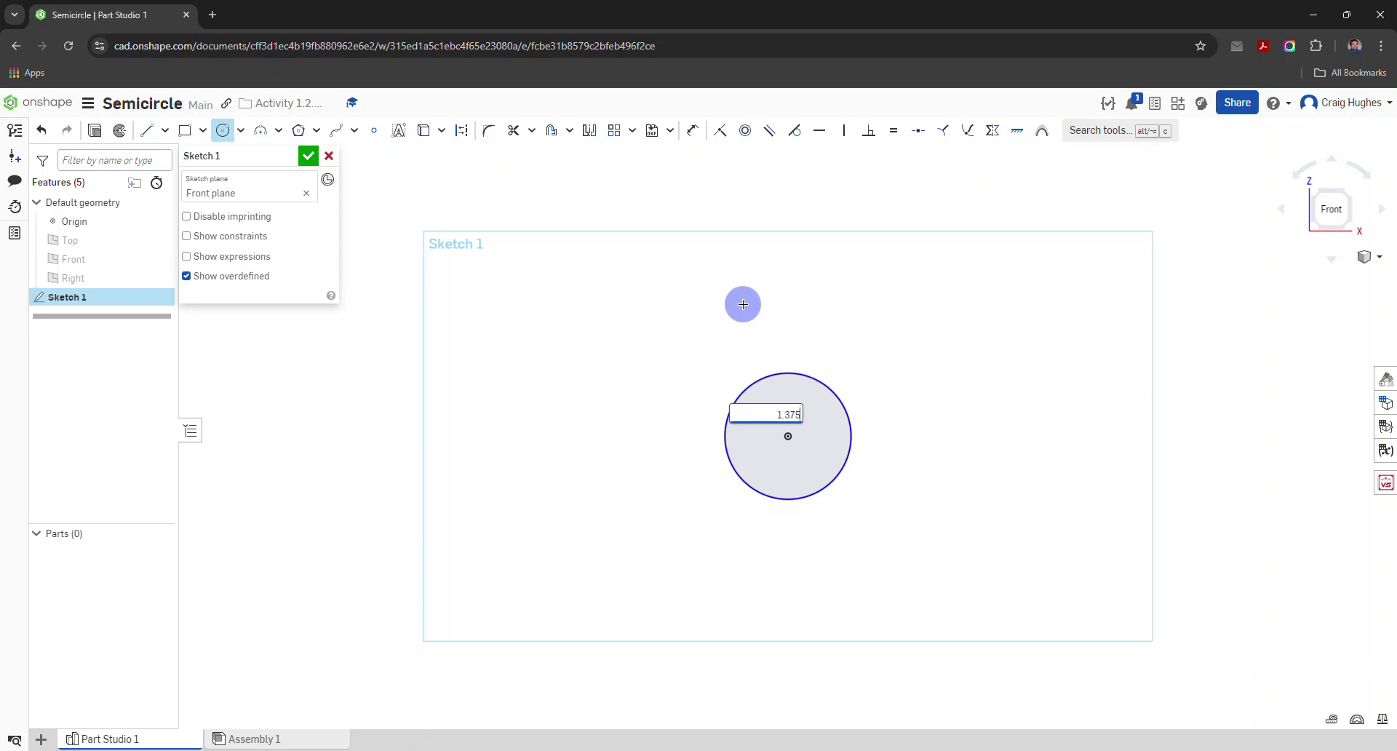
key("Return")
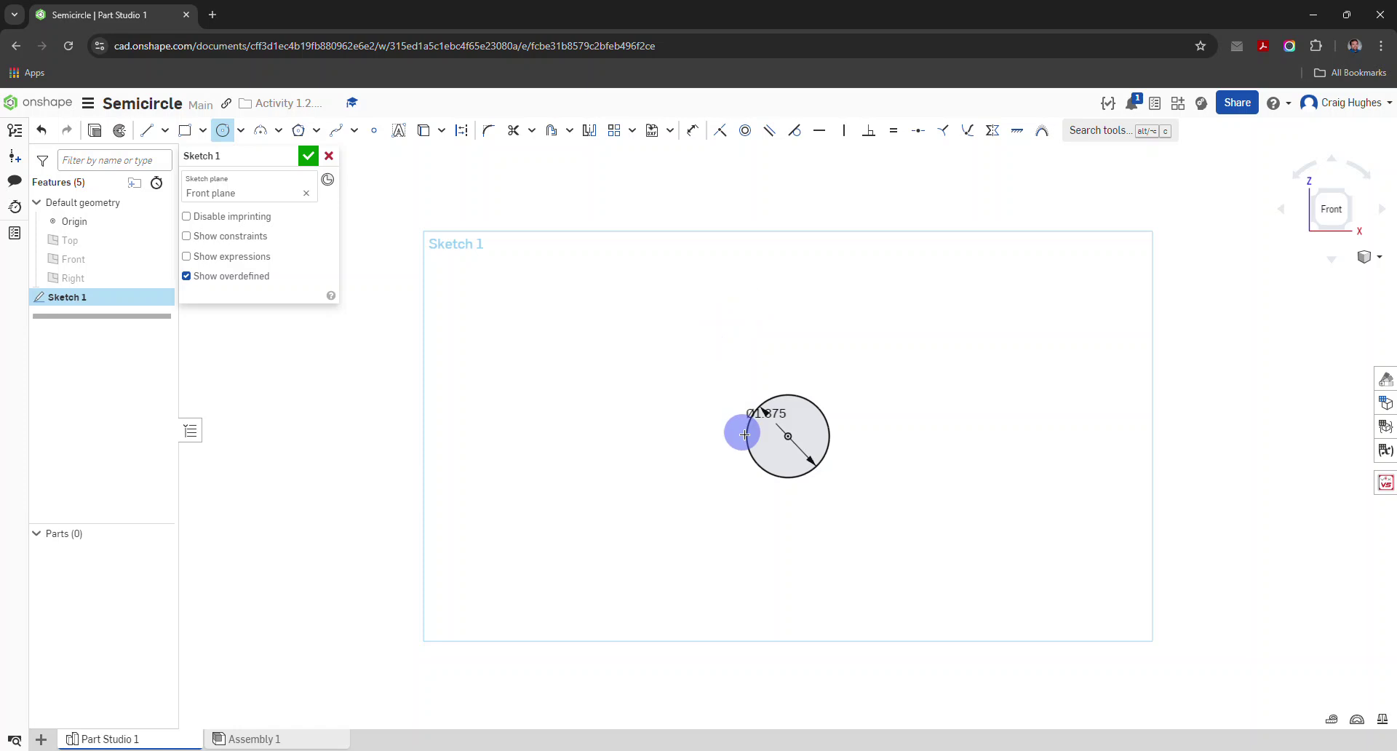
scroll(817, 439, "up", 5)
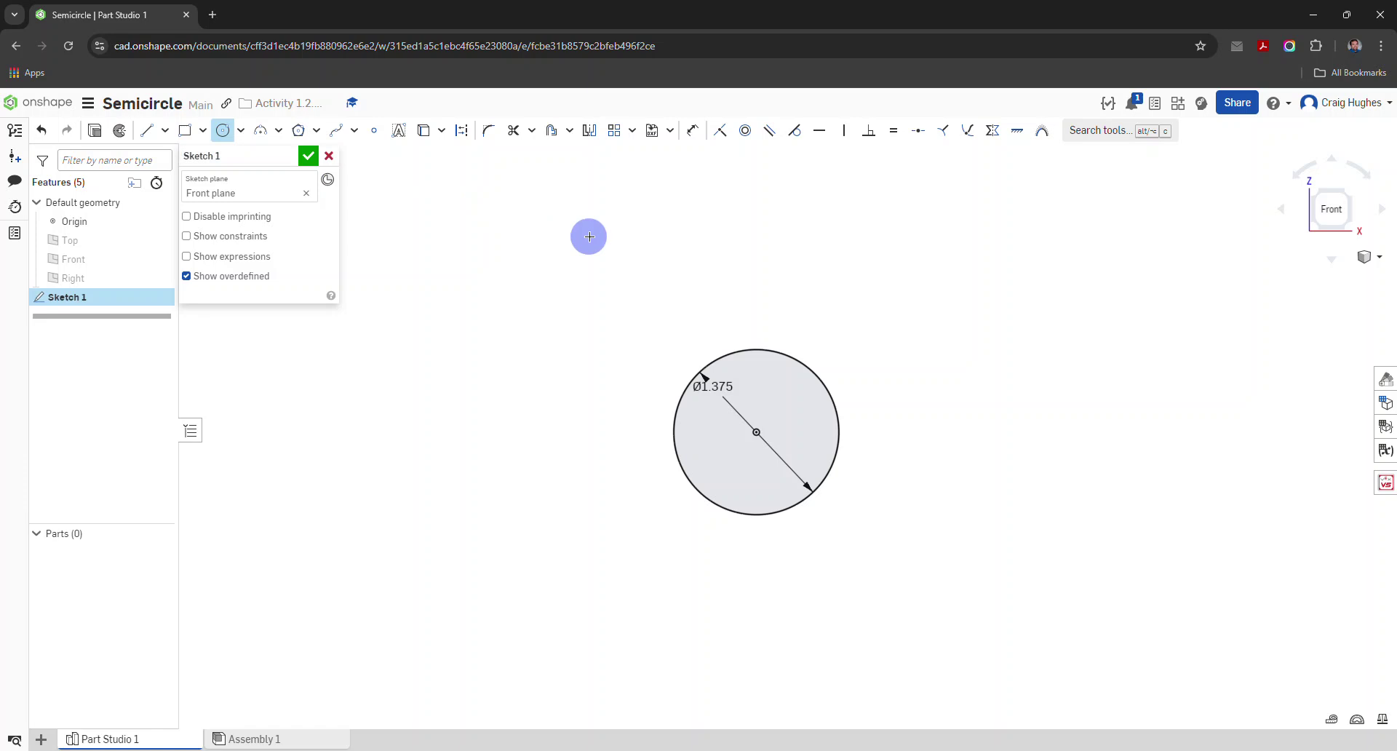
key("Escape")
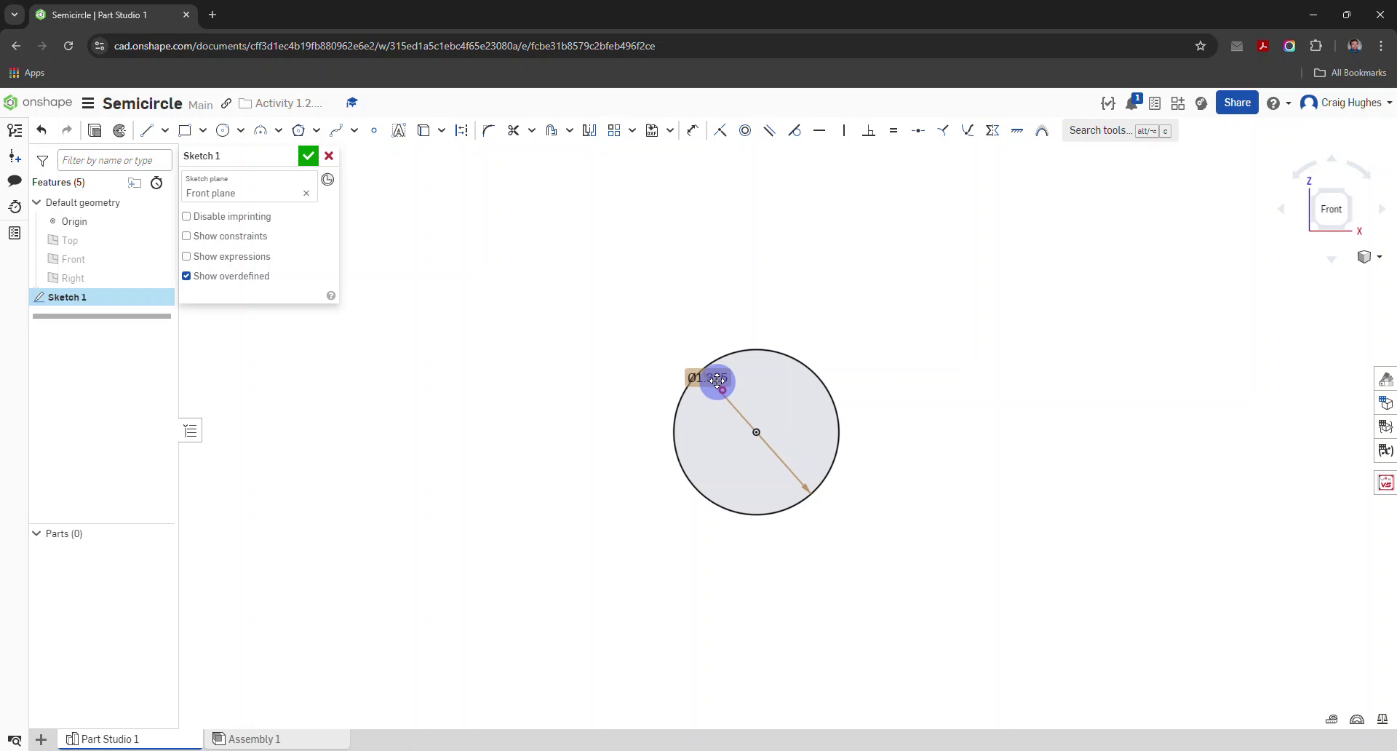
Move the circle's diameter dimension outside the circle, to its upper left
left_click_drag(722, 388, 639, 296)
left_click(756, 300)
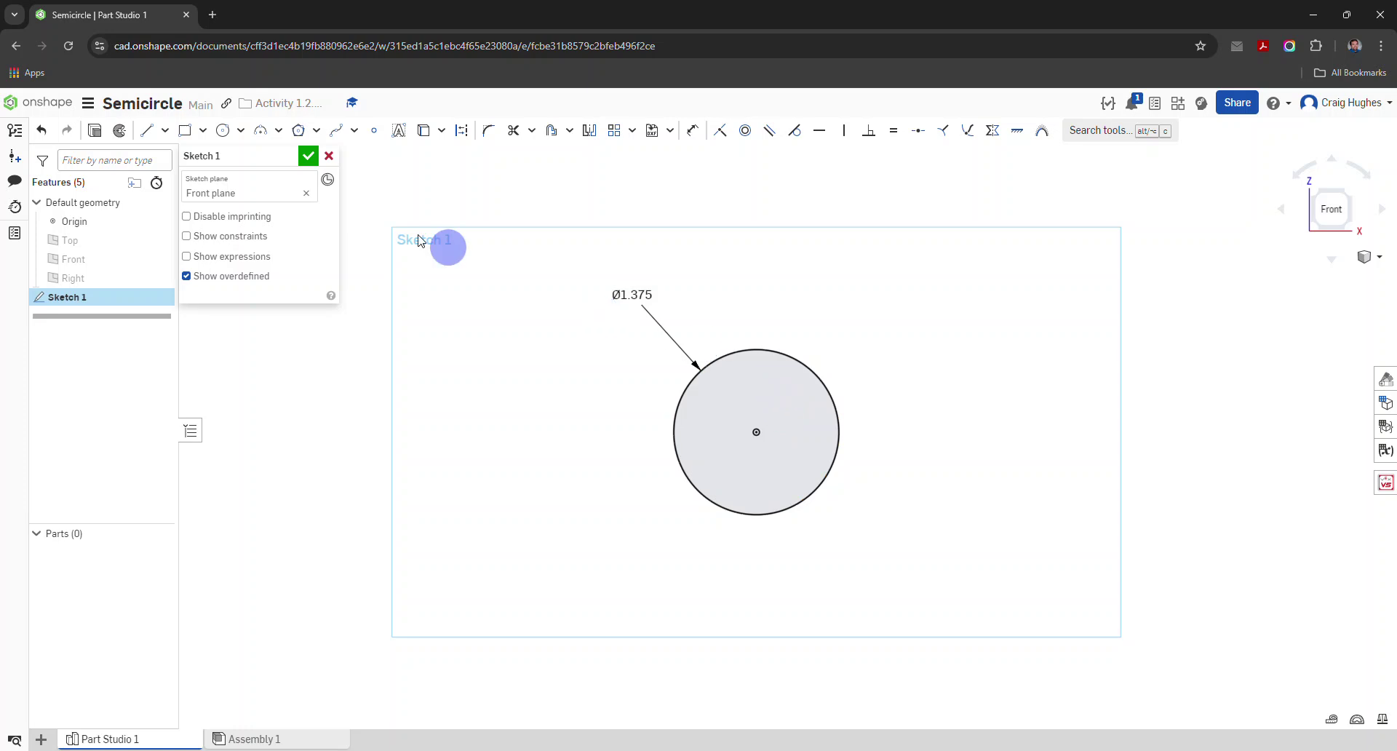
Draw a horizontal line through the origin across the circle's full diameter, ending on the circle at both sides
left_click(148, 134)
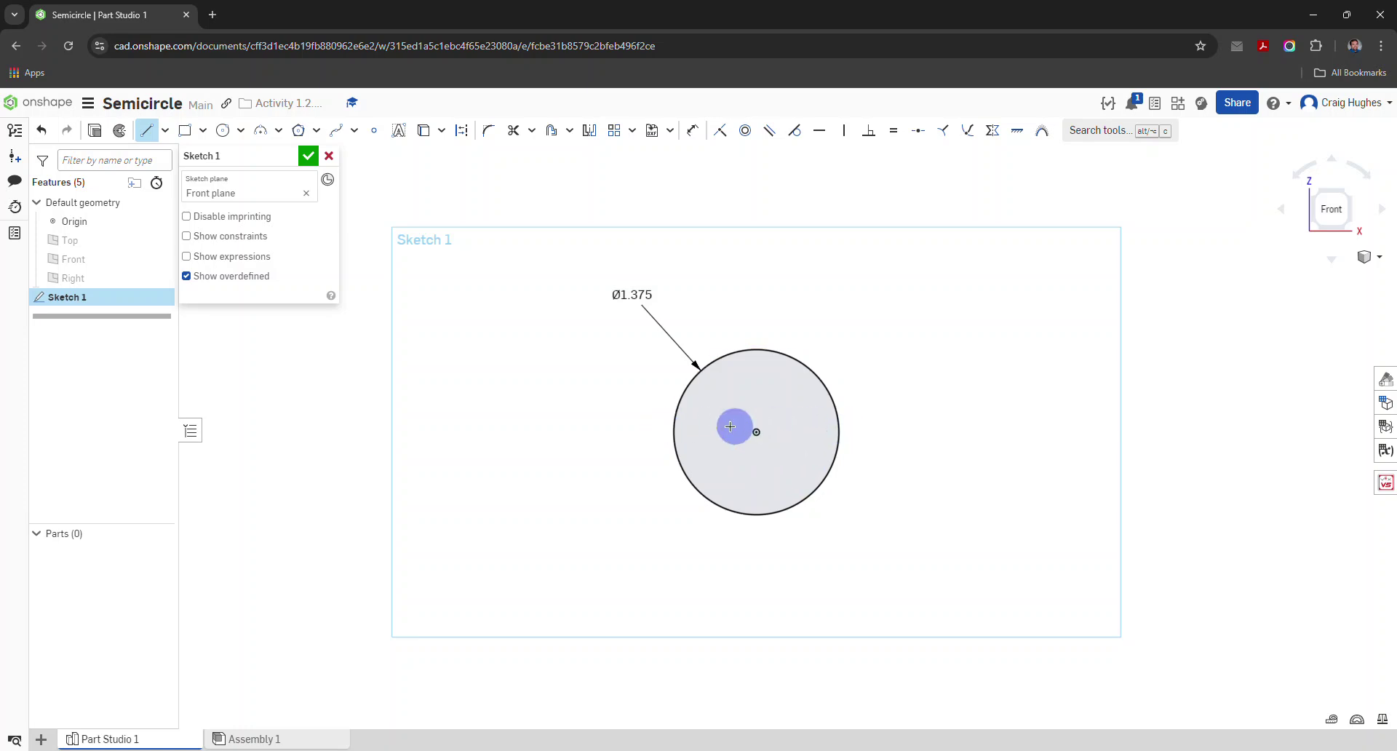
left_click(673, 430)
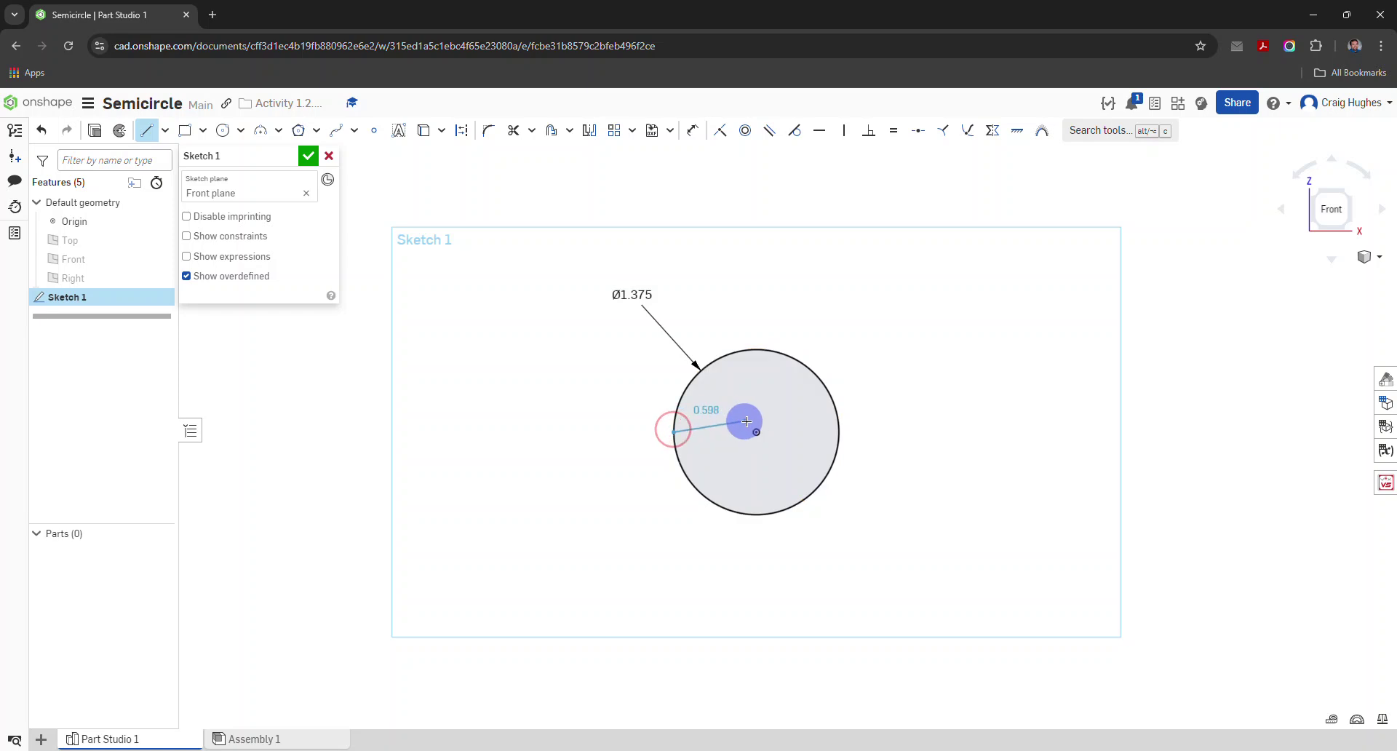
left_click(837, 431)
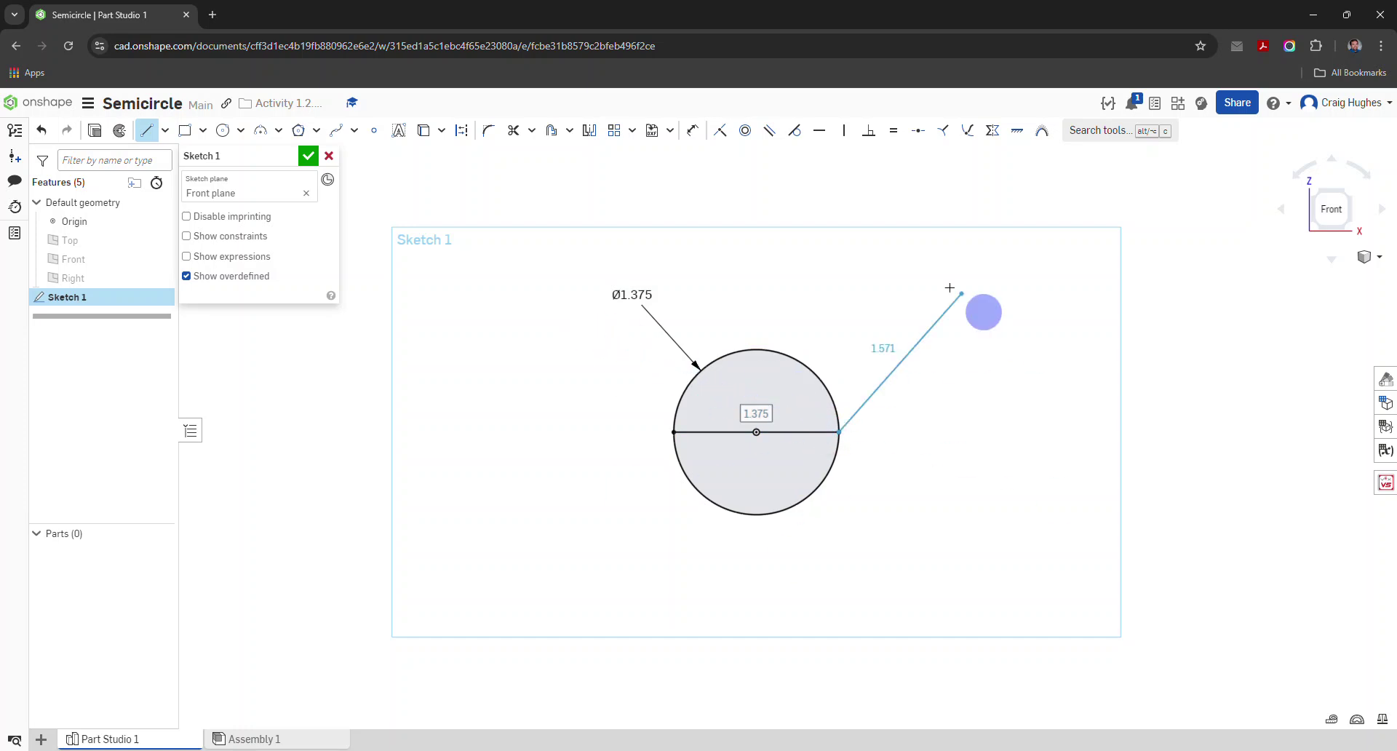
right_click(877, 295)
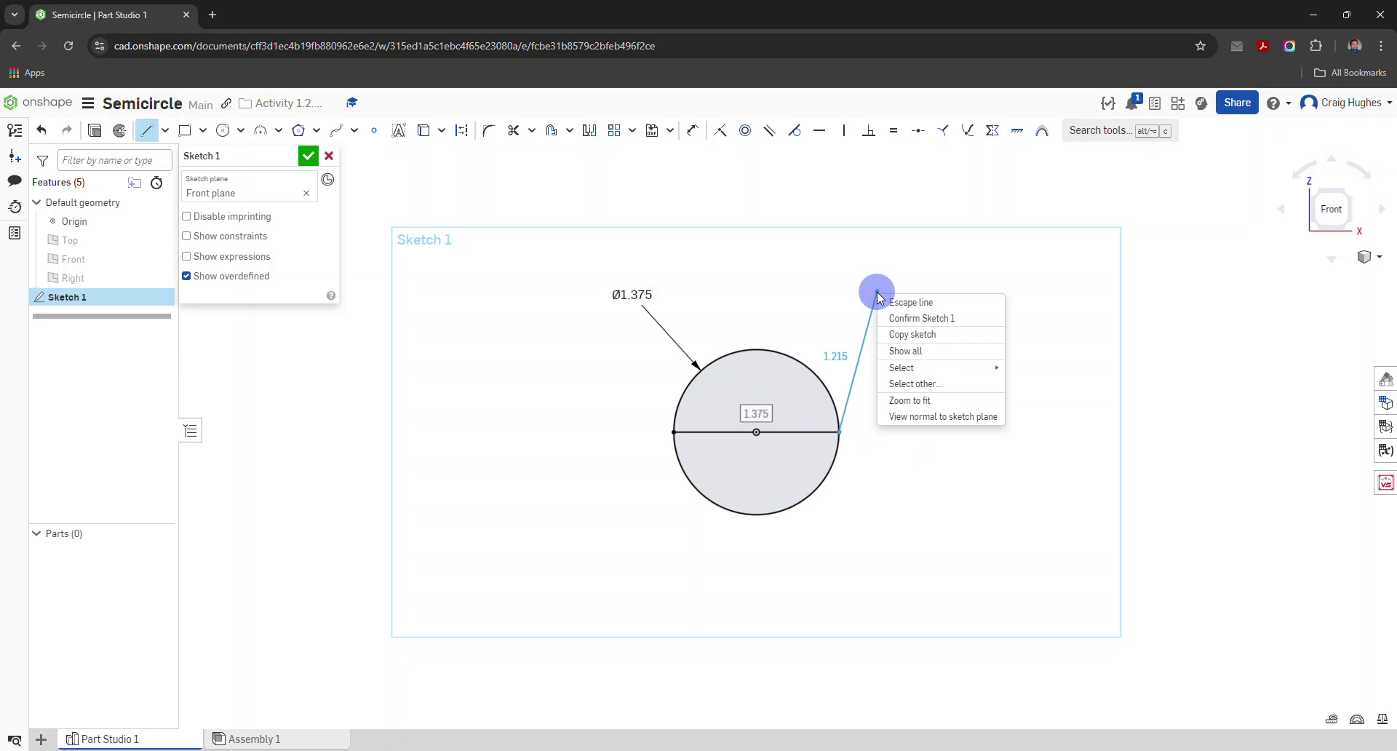
left_click(898, 304)
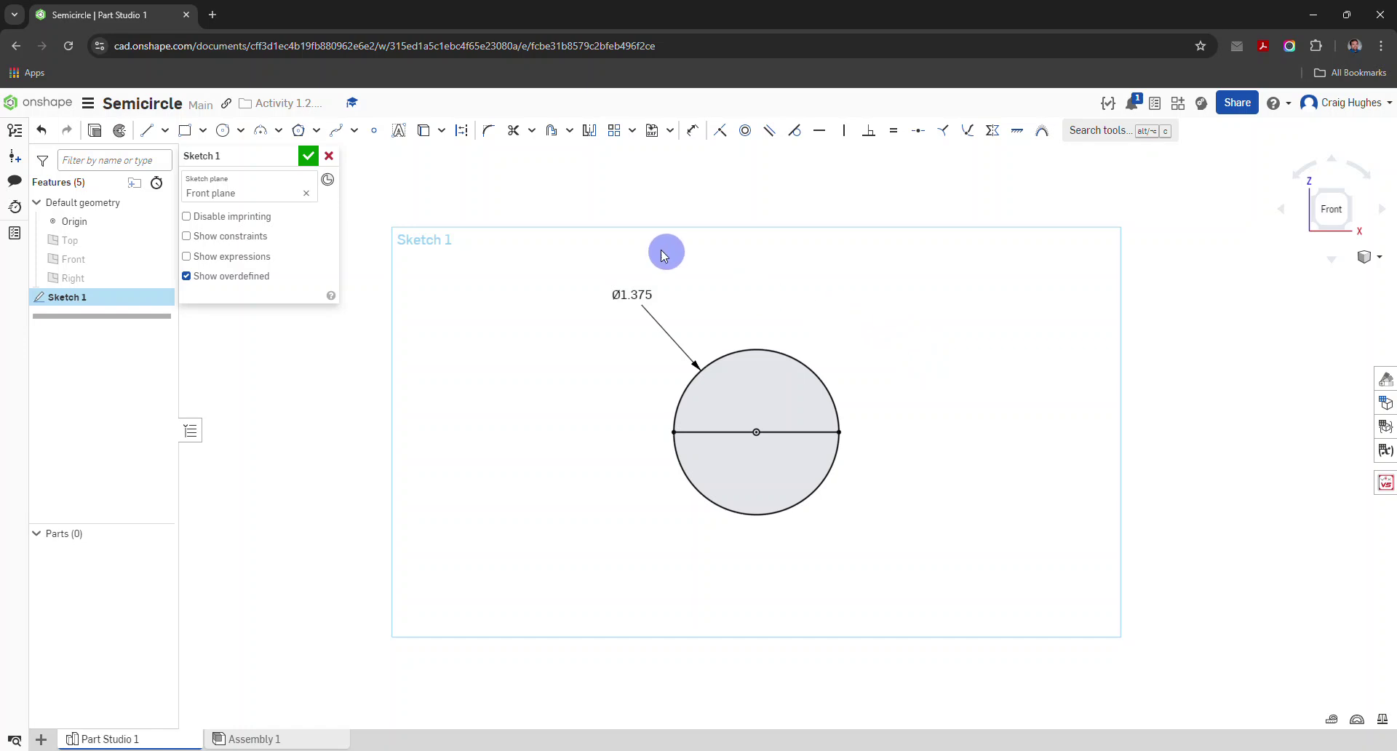
Trim away the lower half of the circle and confirm the sketch
left_click(513, 135)
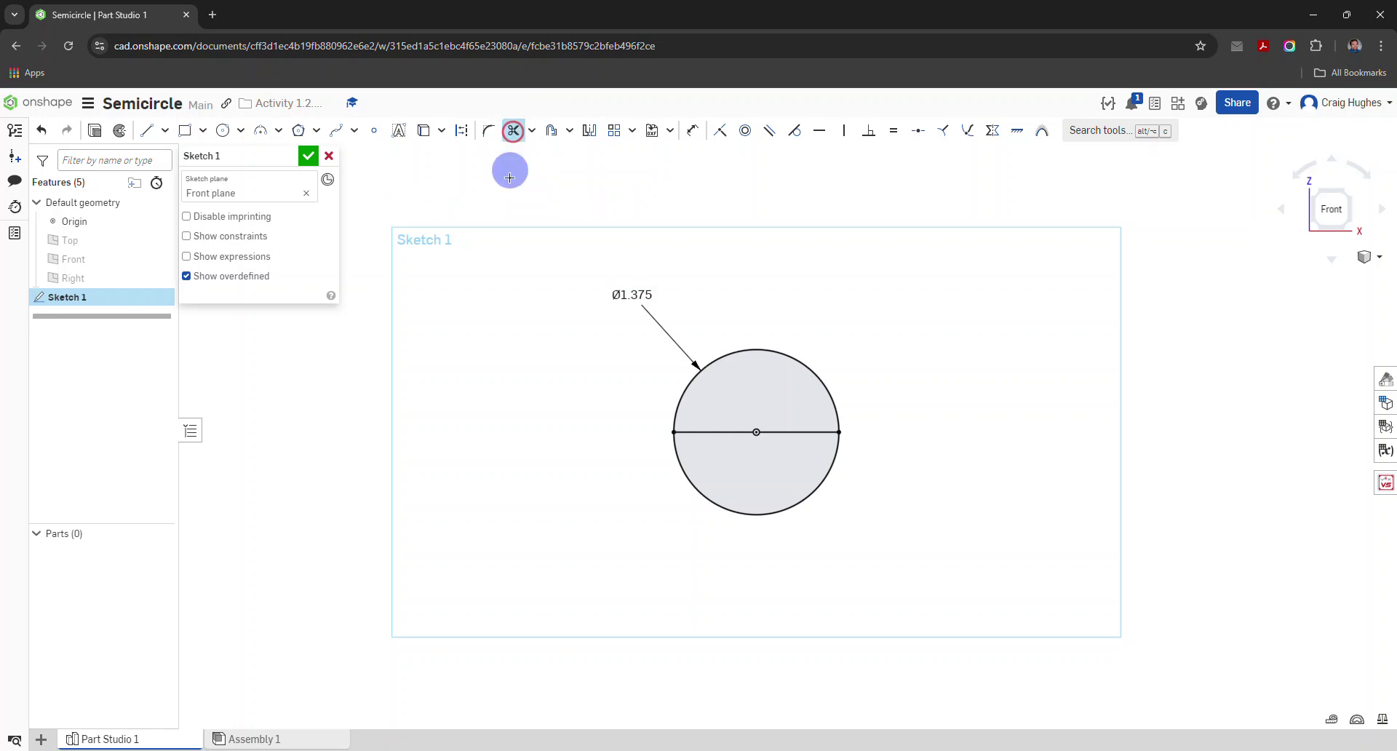
left_click(715, 503)
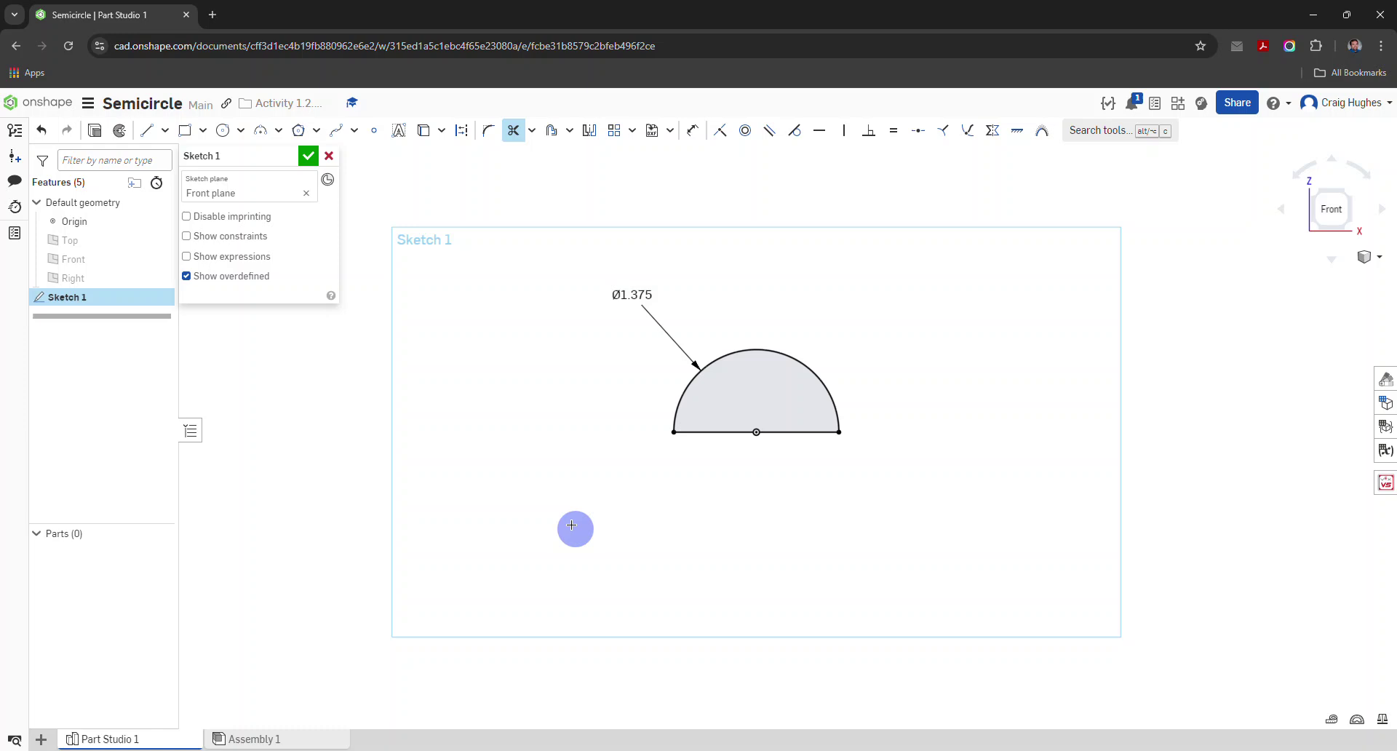
right_click(525, 250)
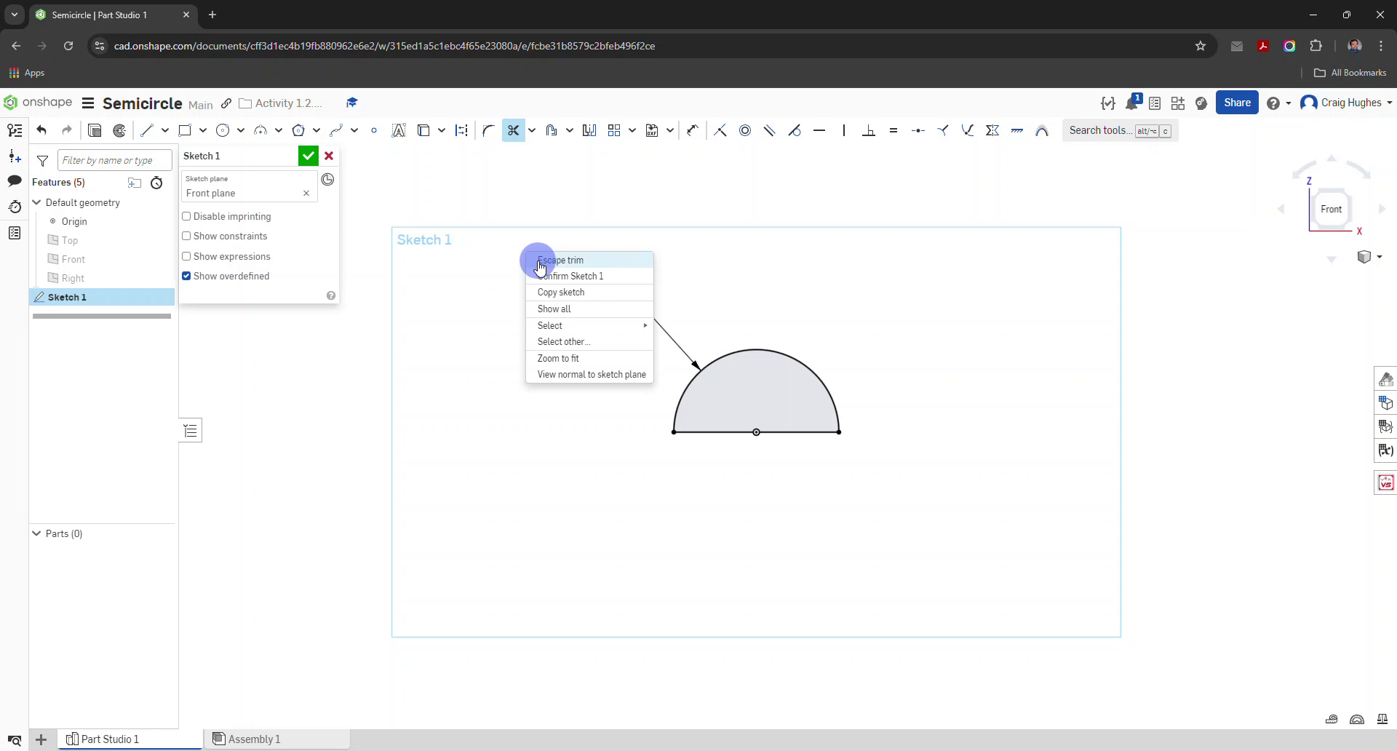
left_click(539, 266)
right_click(518, 248)
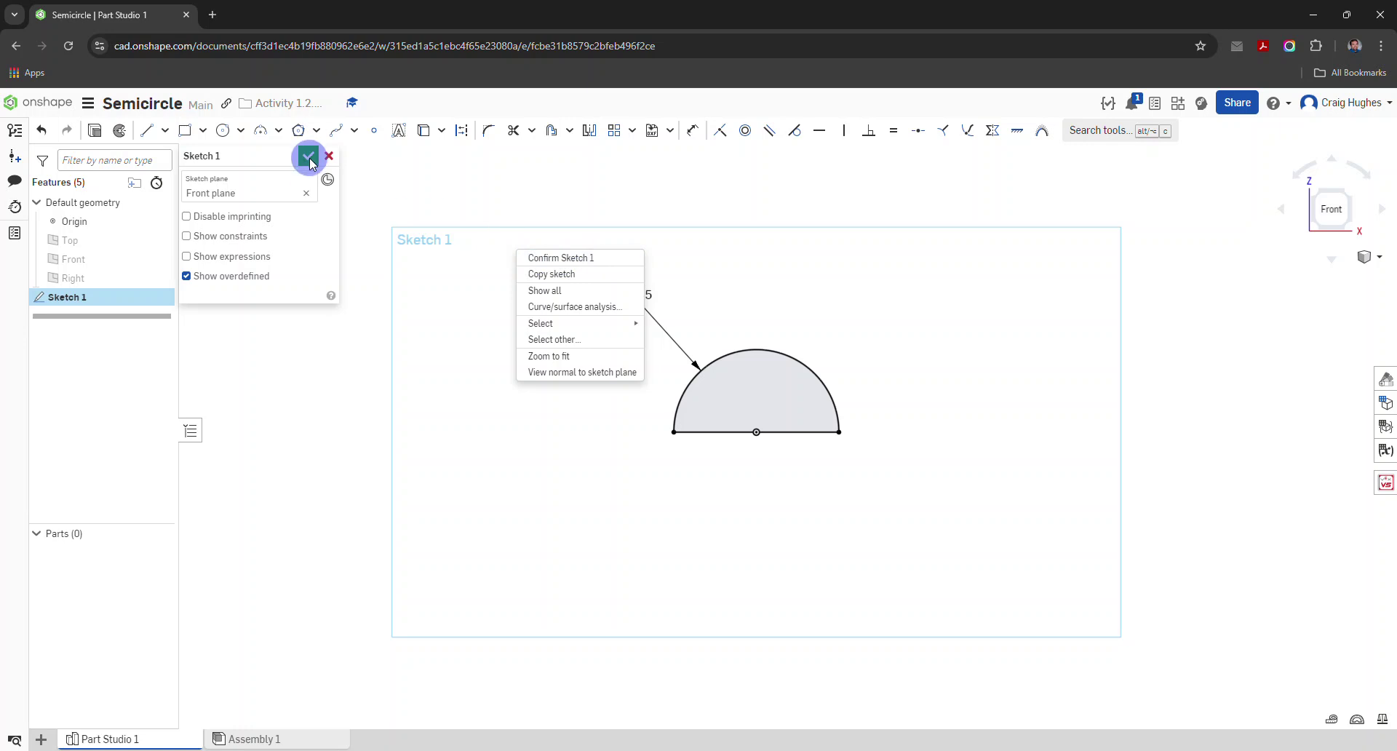
left_click(563, 258)
Extrude the semicircle region as a new solid in the opposite direction to a blind depth of 1.125 in, working in isometric view
right_click(460, 233)
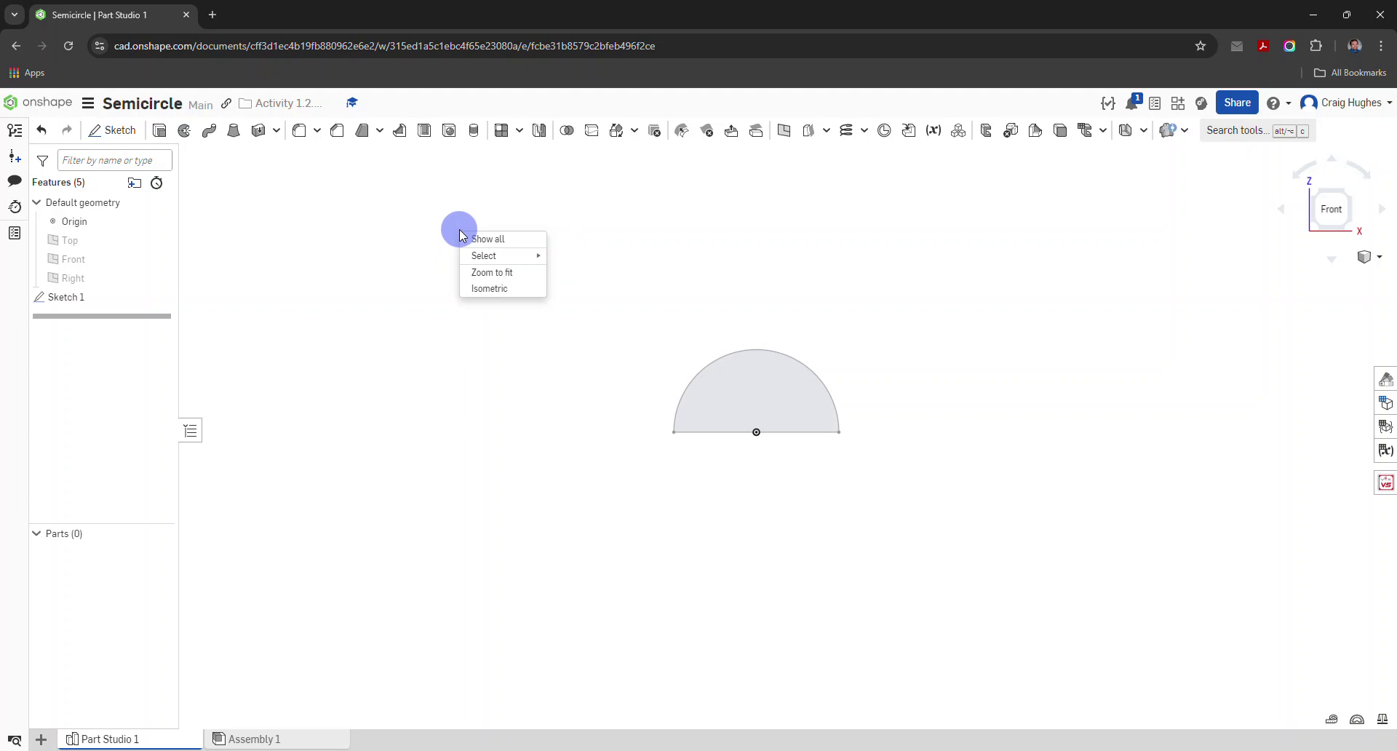
left_click(484, 288)
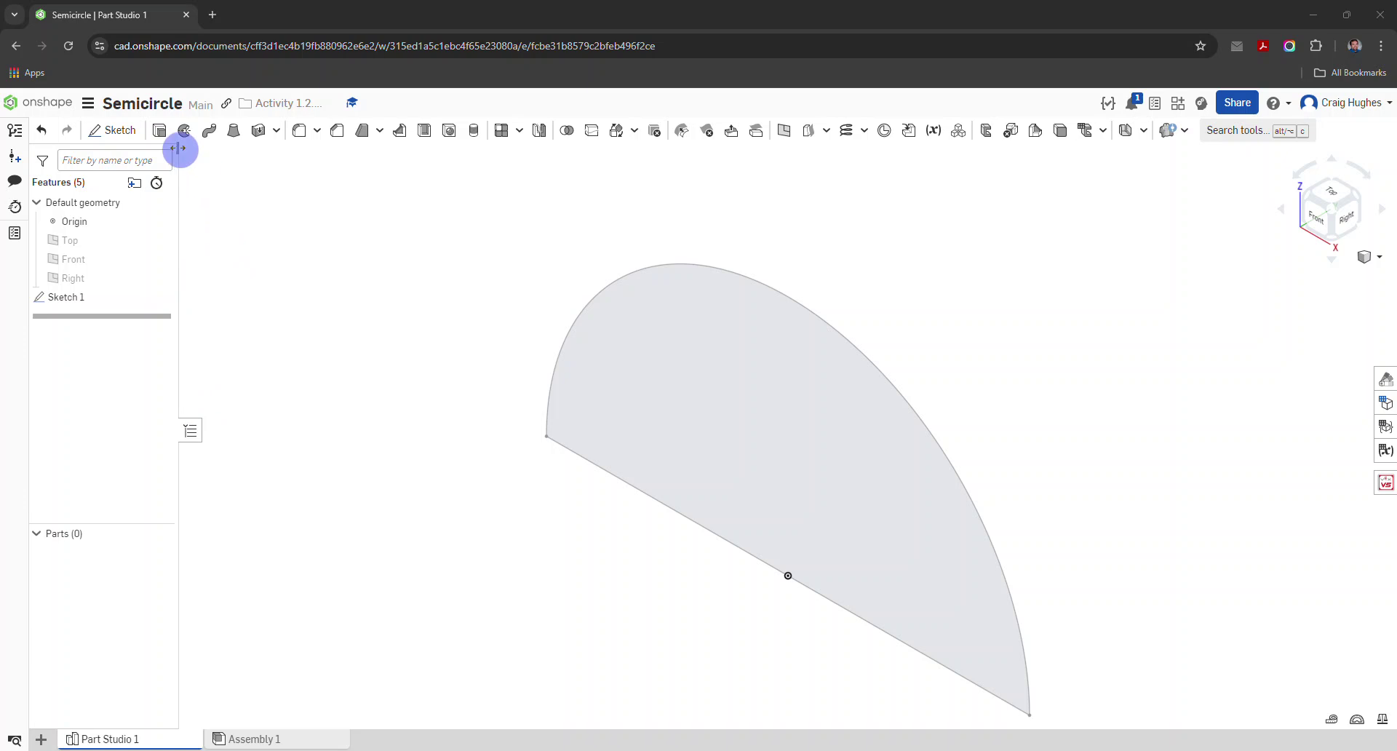
left_click(159, 130)
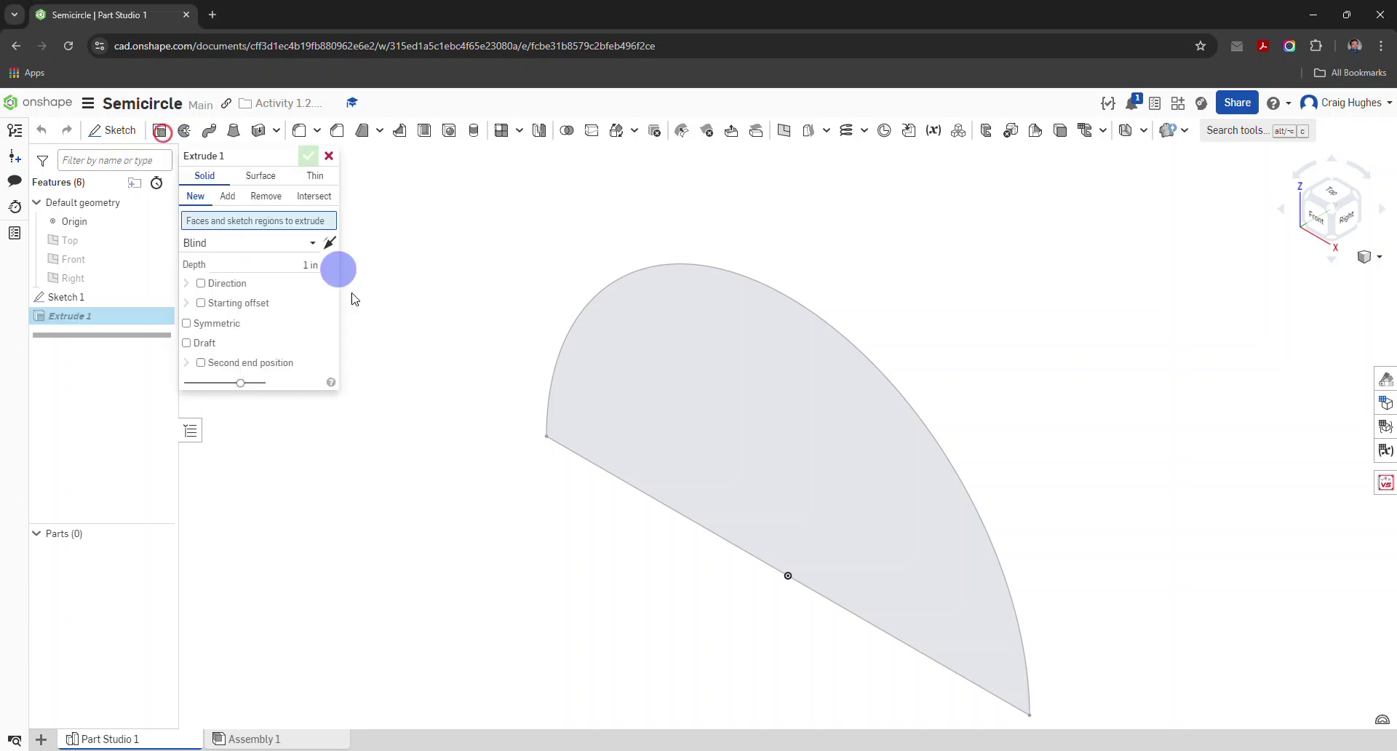
left_click(612, 363)
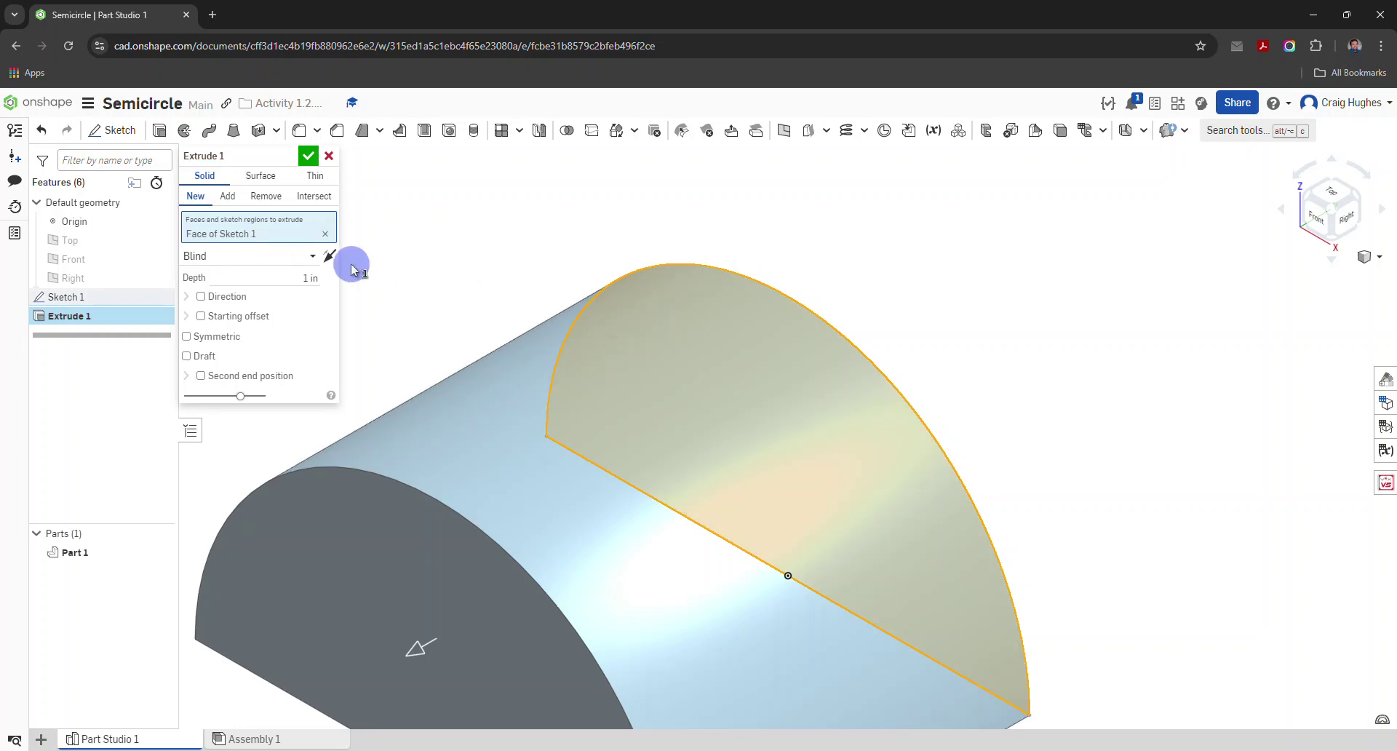
left_click(330, 256)
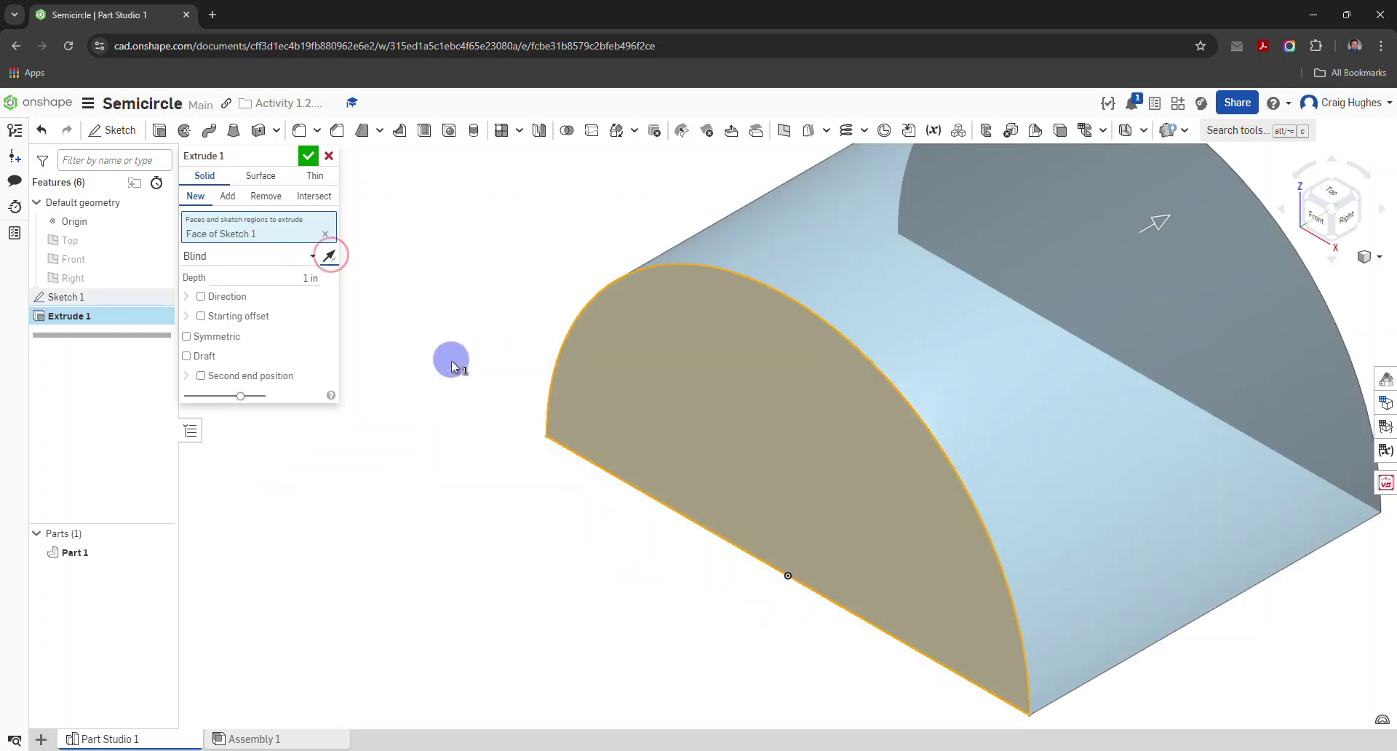
scroll(446, 373, "down", 3)
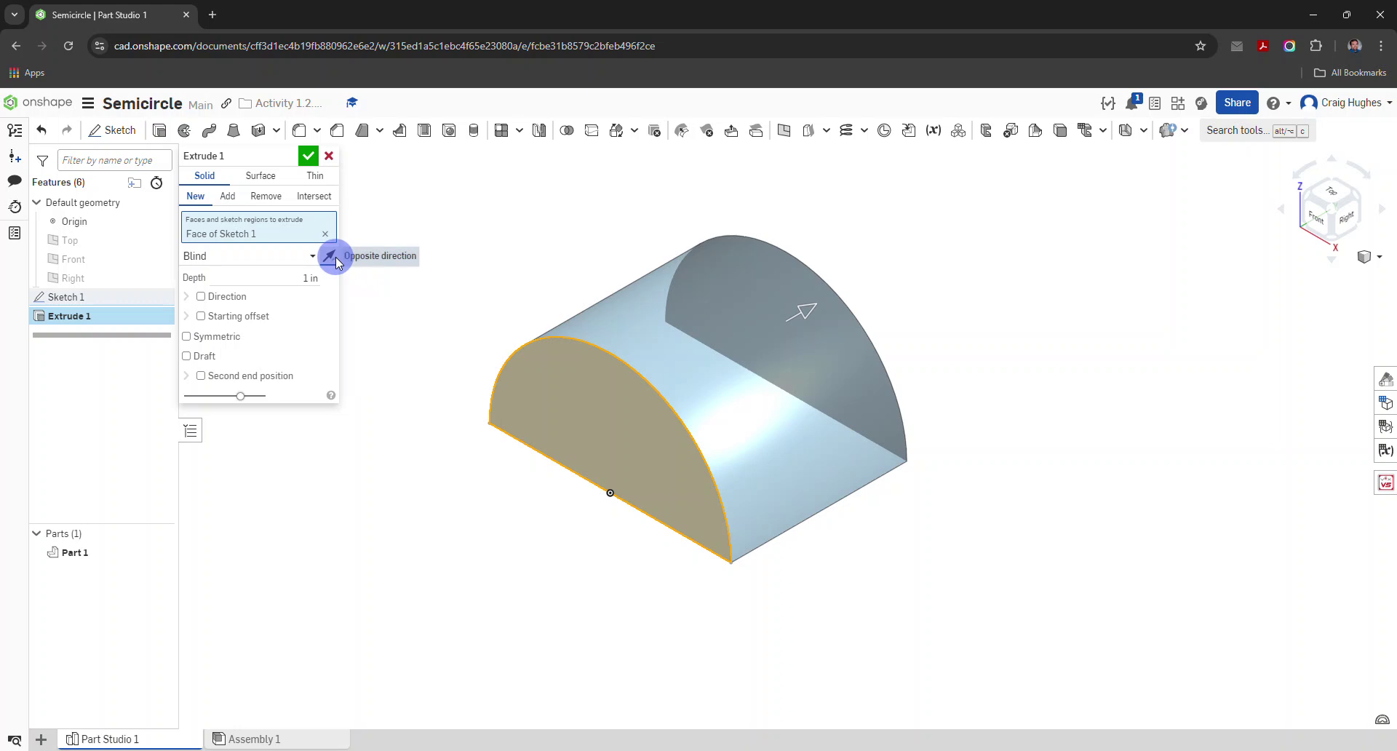
left_click(313, 276)
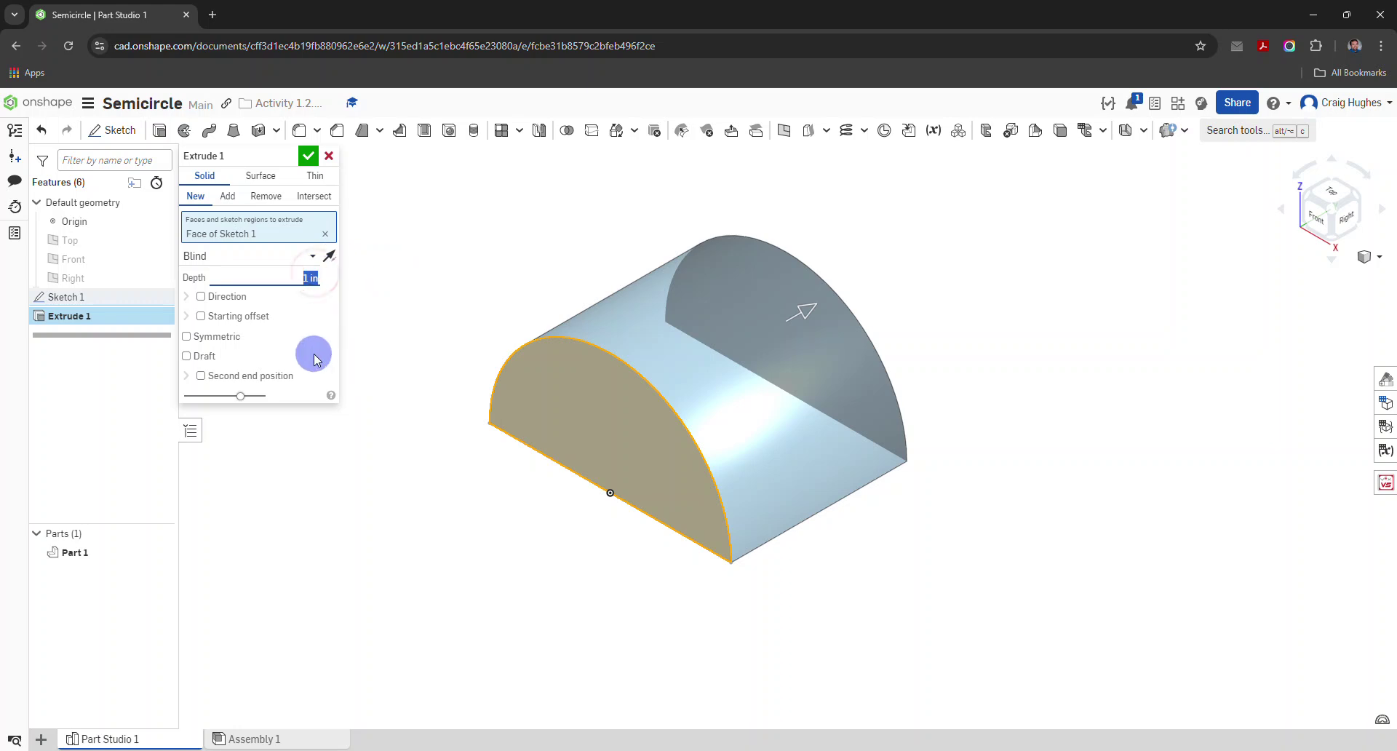
type("1.125")
left_click(310, 319)
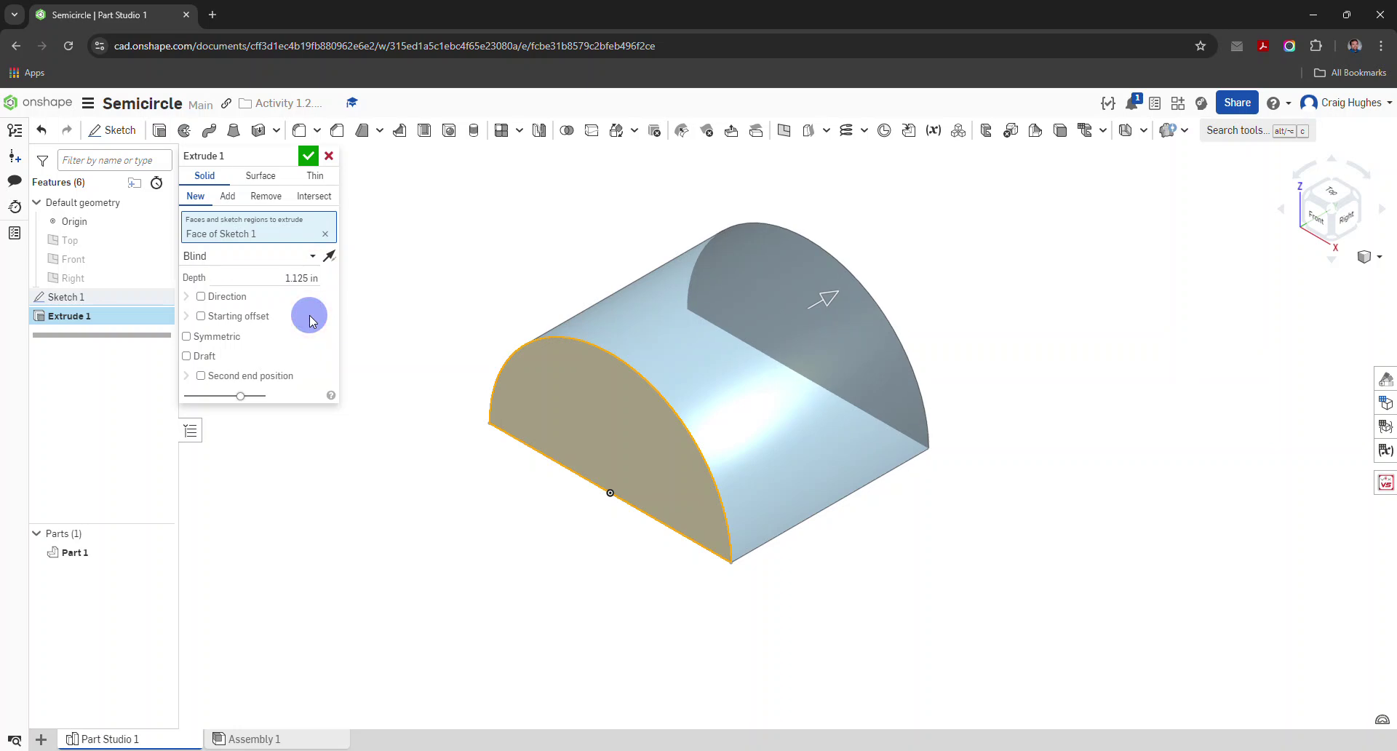
left_click(305, 158)
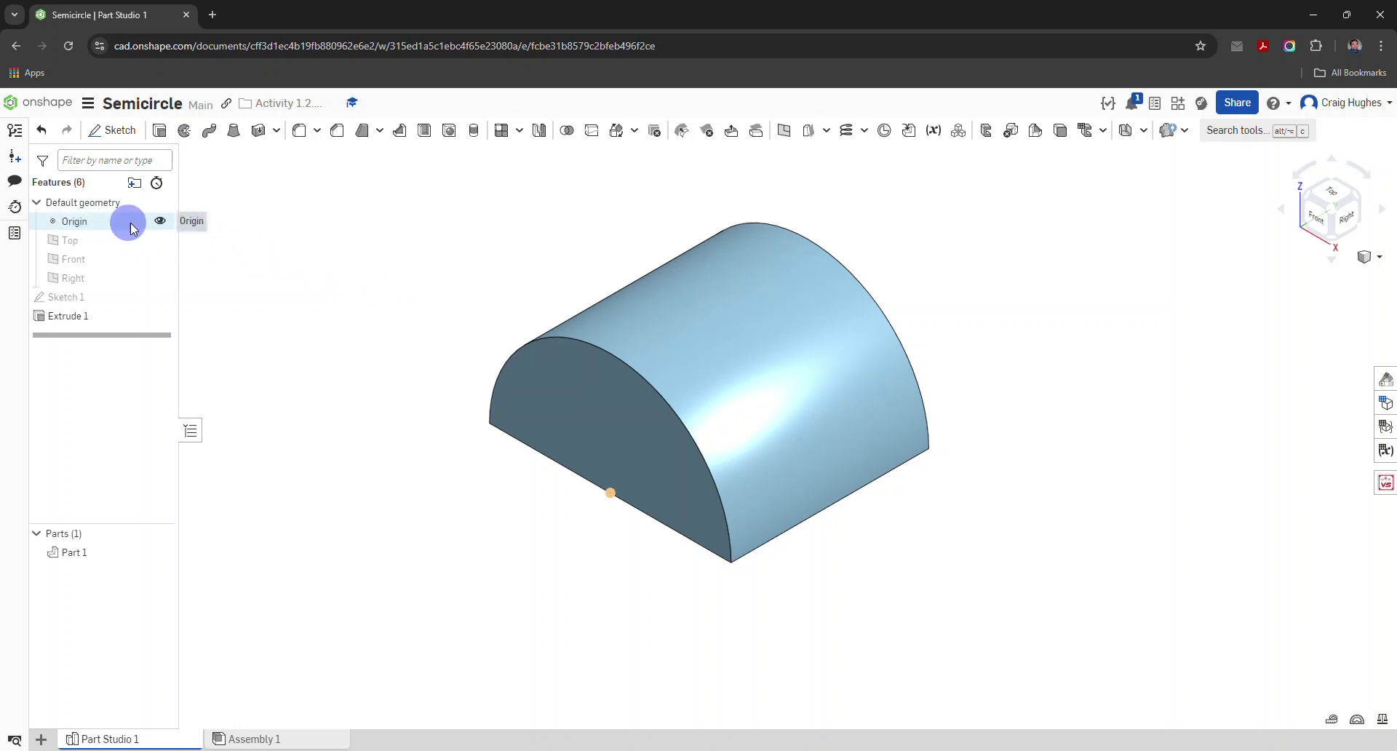
Hide the origin and rename the extruded part as Semicircle
left_click(160, 220)
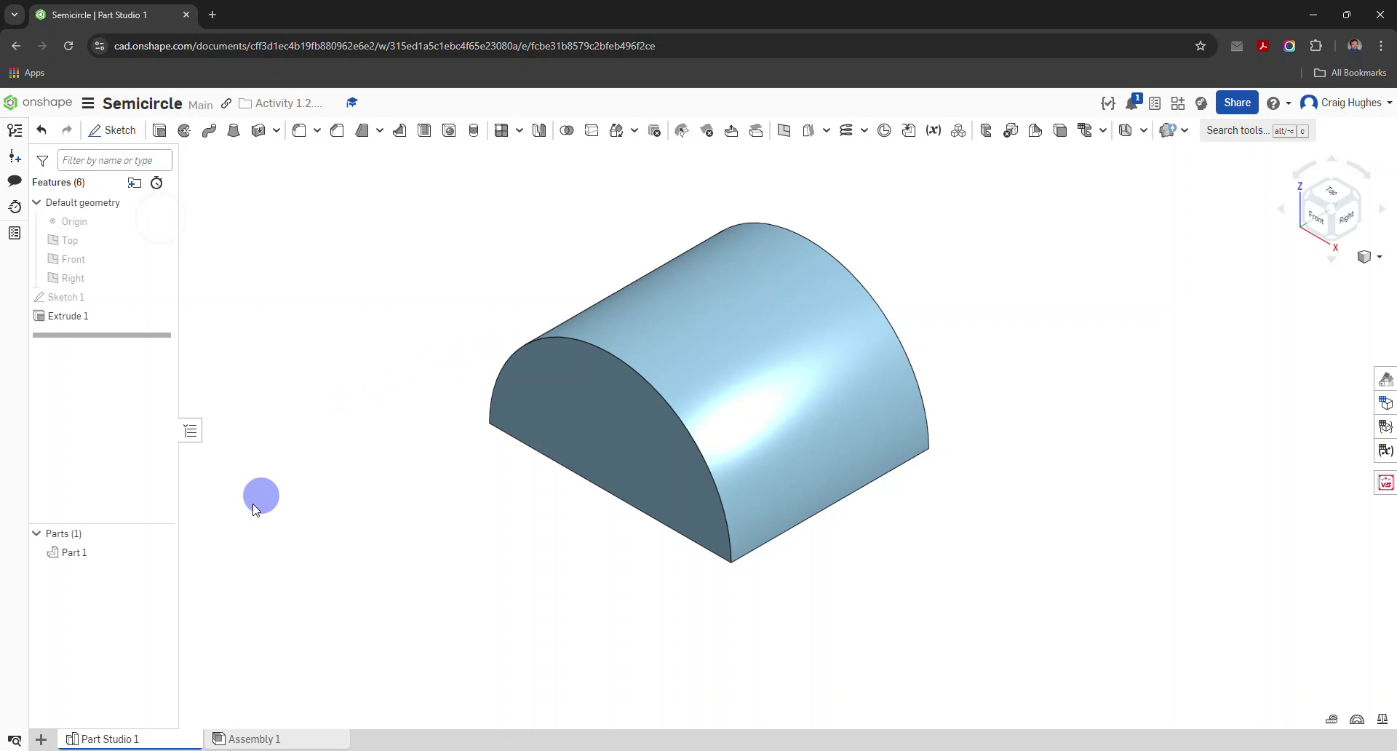
right_click(88, 547)
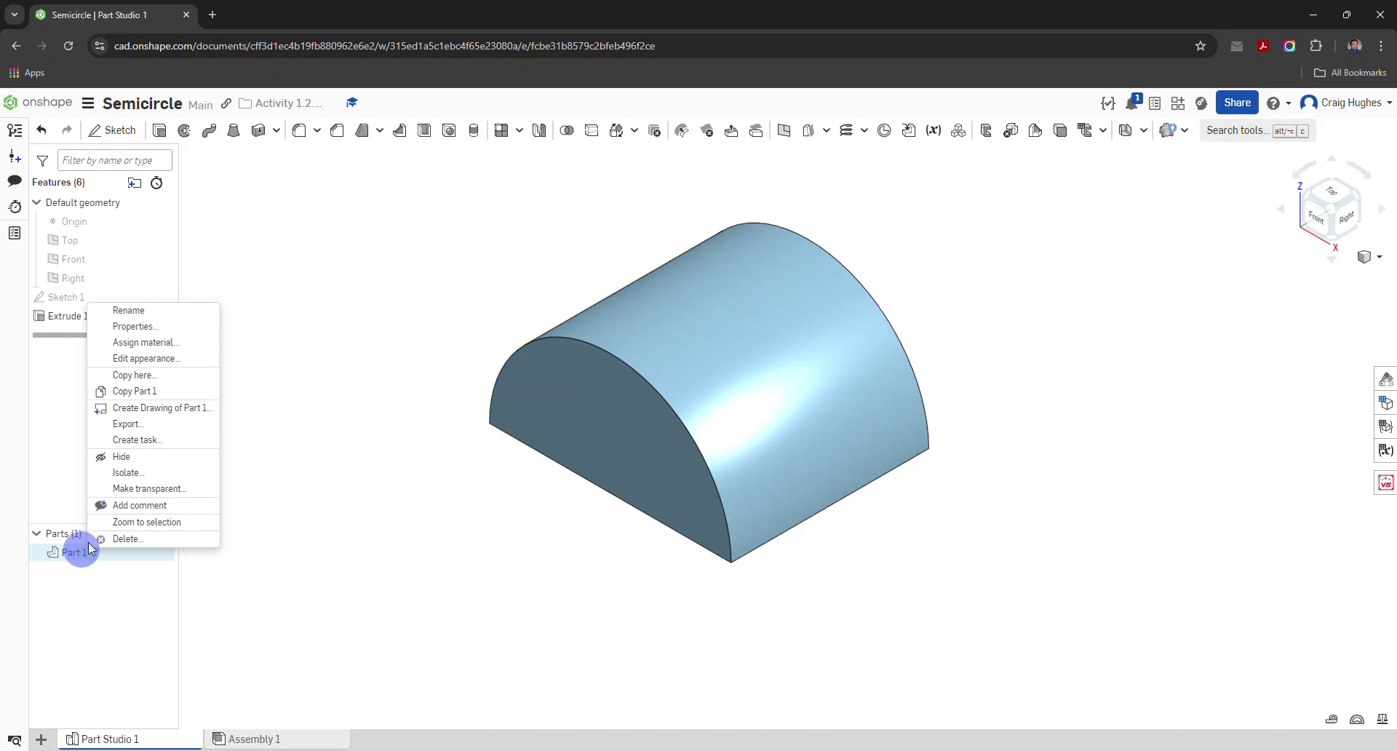
left_click(154, 315)
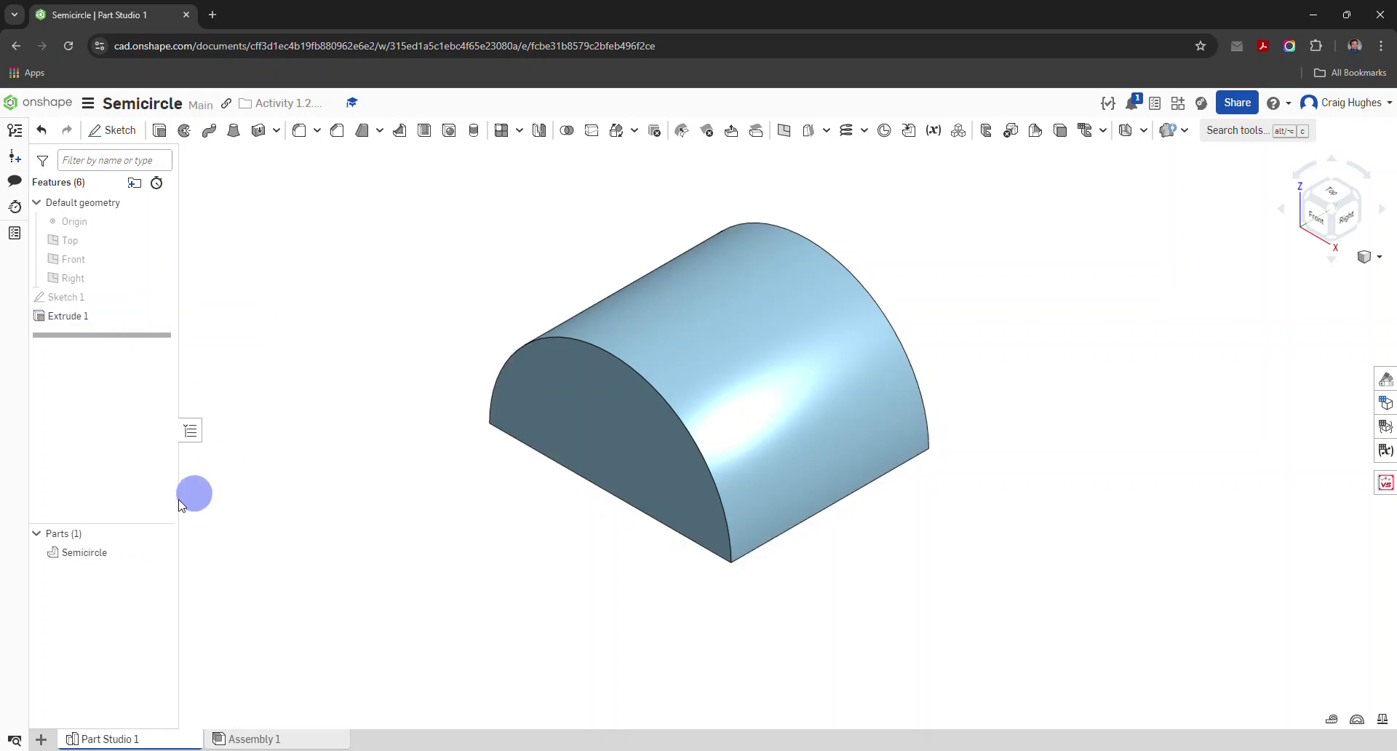
Assign the Poplar material from the Onshape Material Library to the Semicircle part
right_click(88, 551)
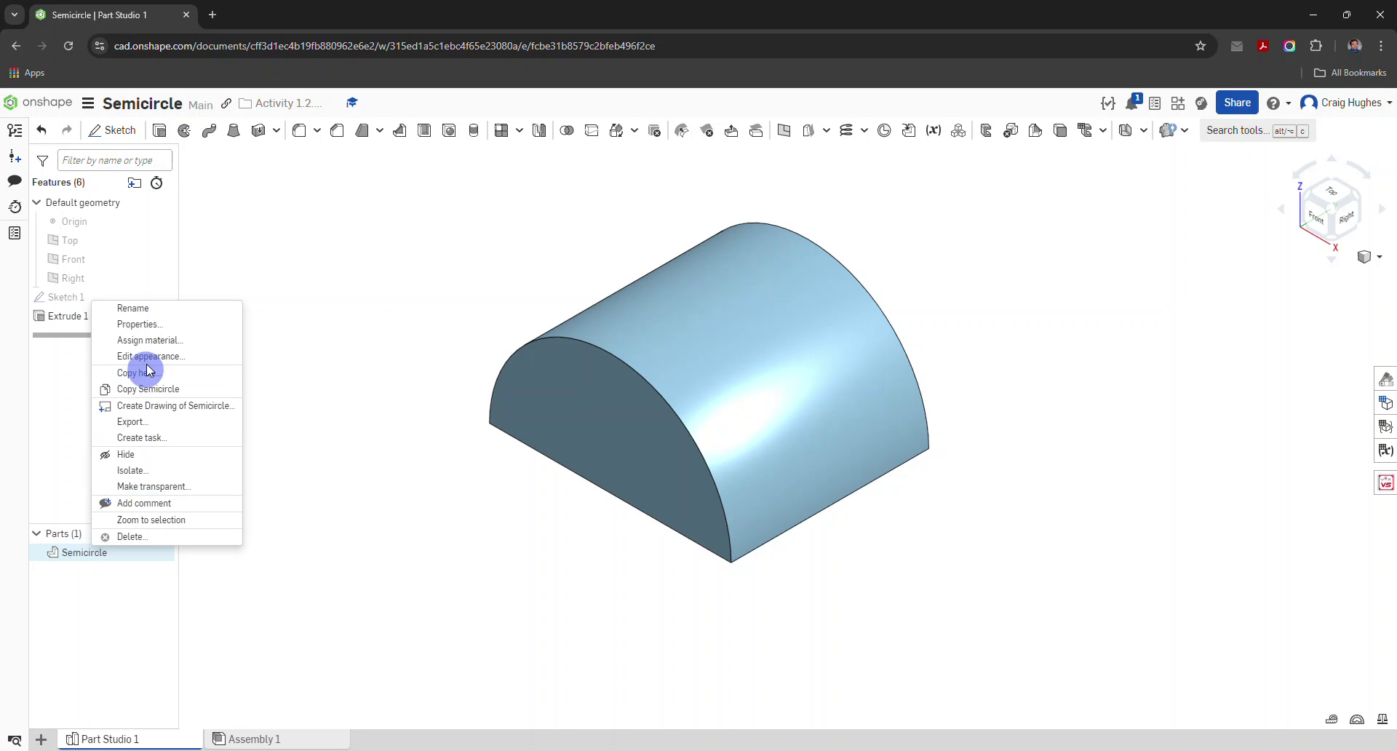
left_click(149, 339)
left_click(291, 546)
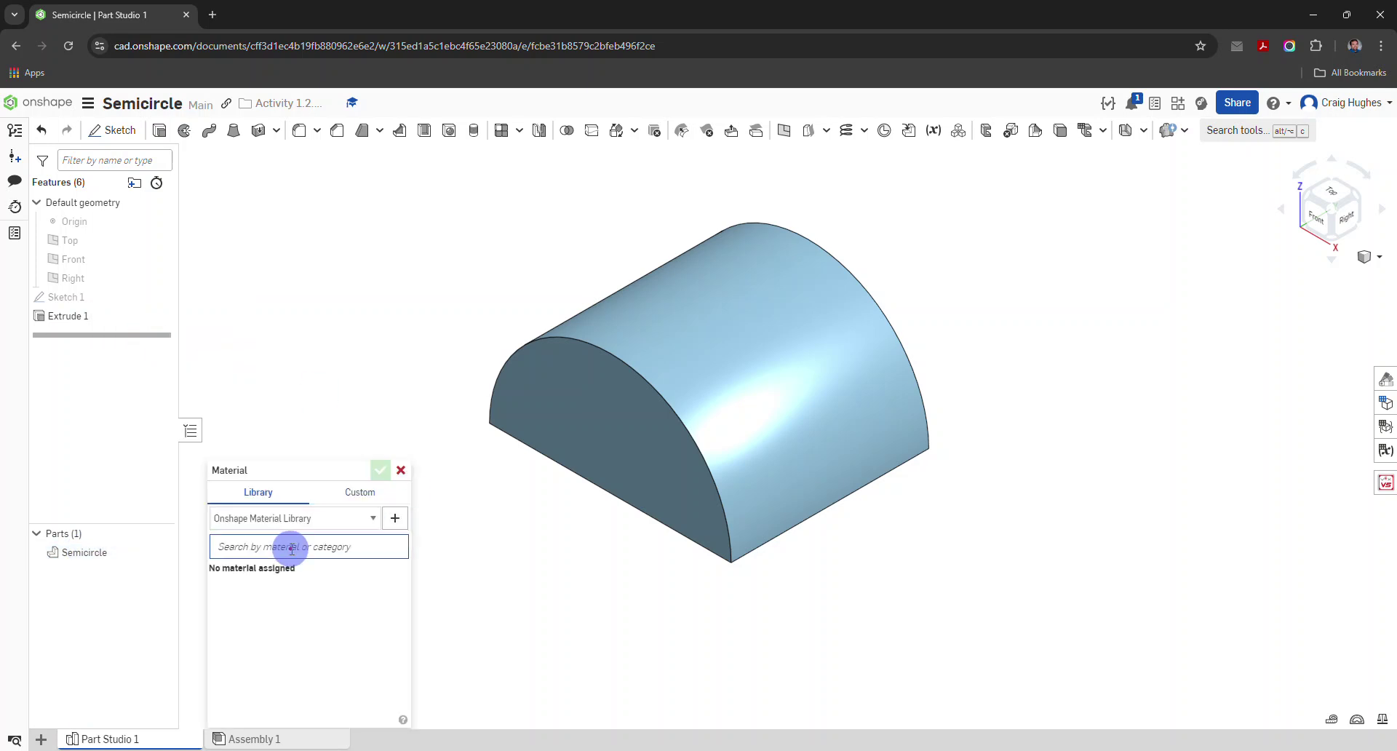
type("pop")
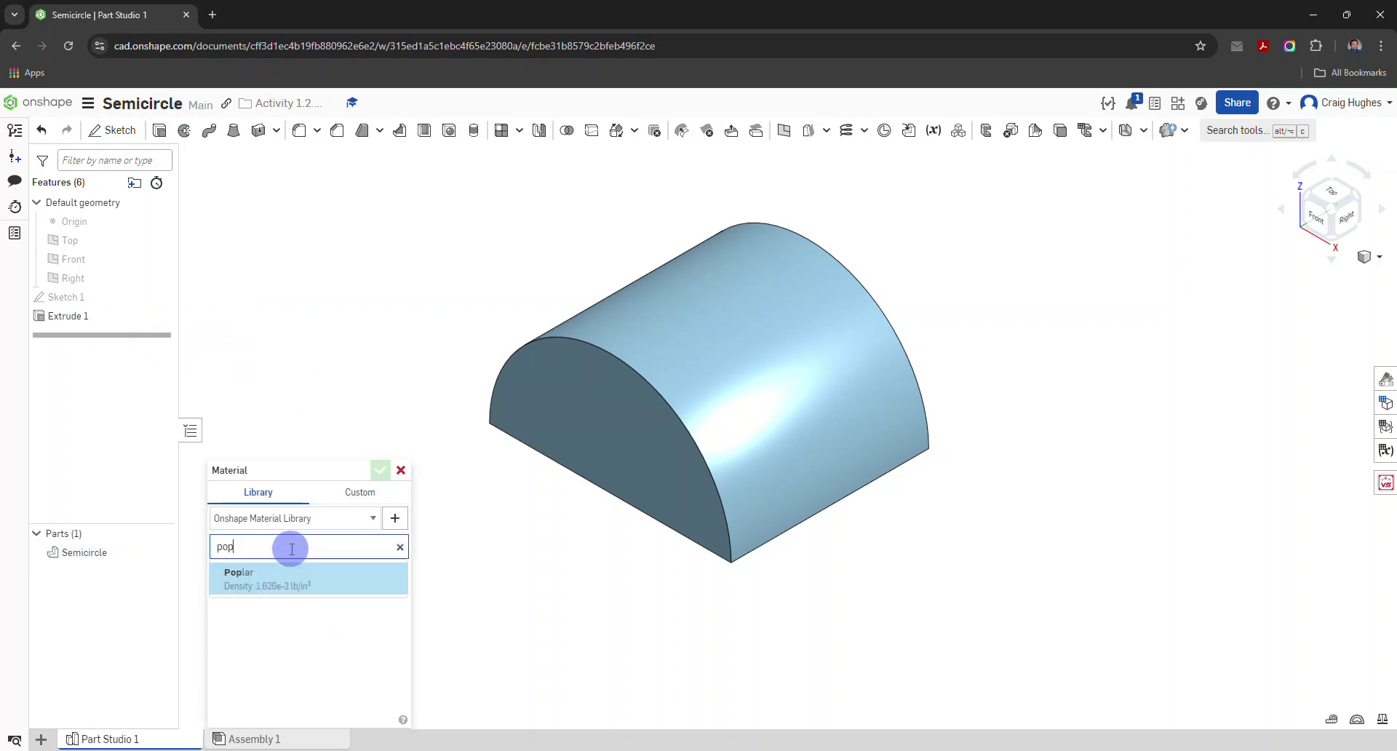
left_click(271, 582)
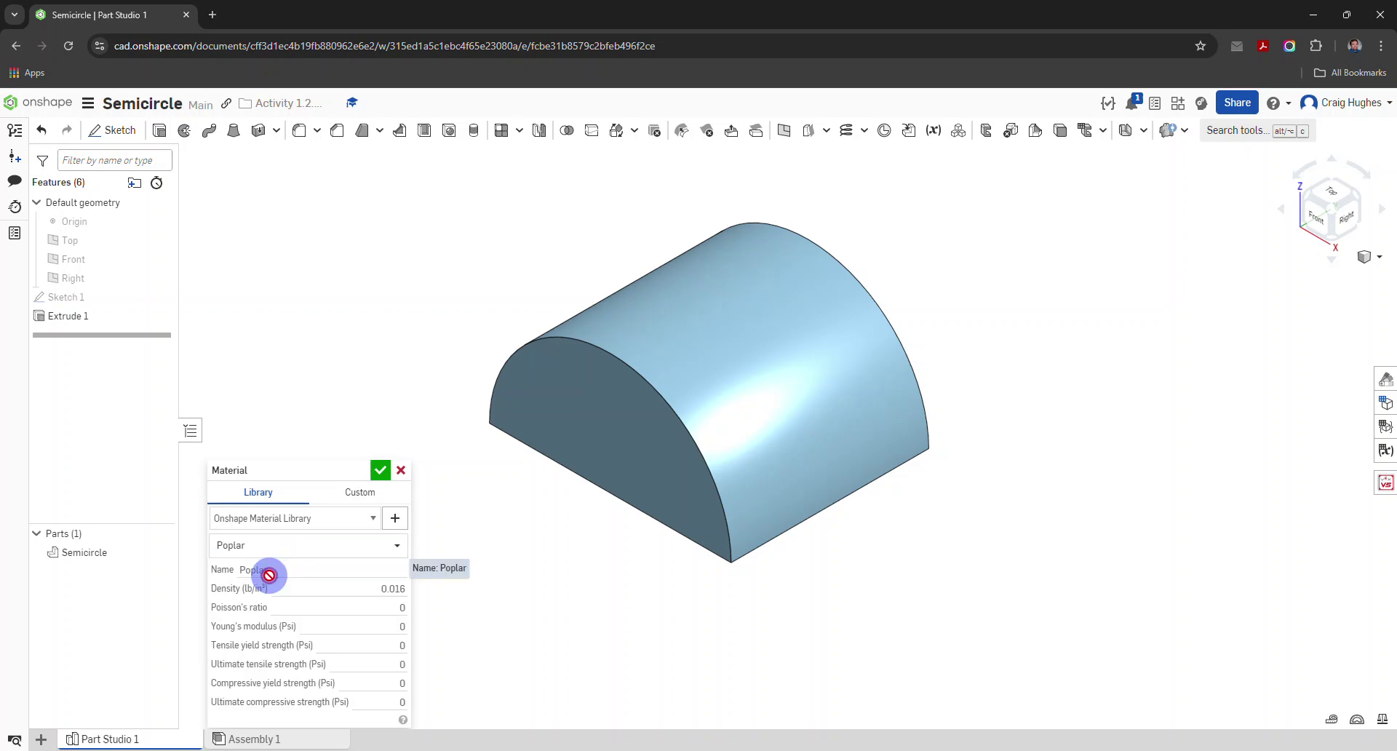
left_click(378, 472)
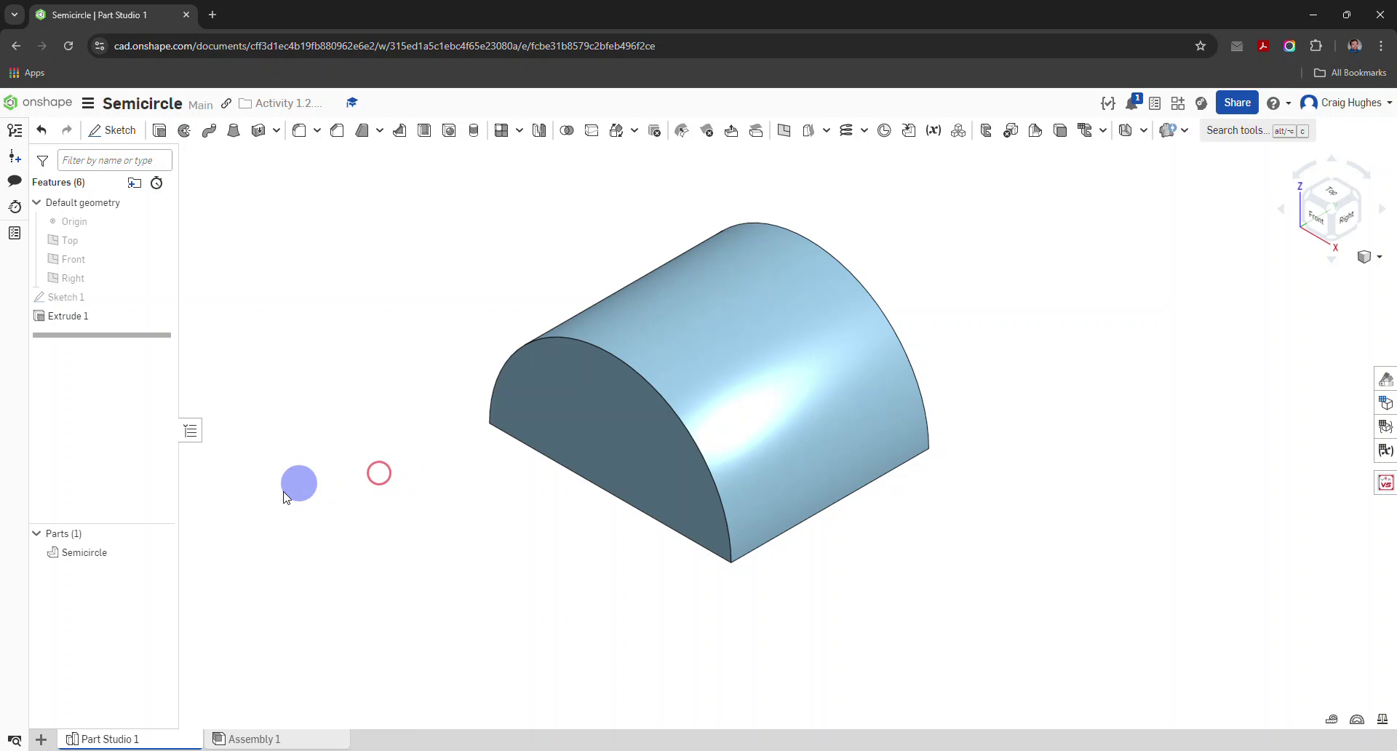
Change the Semicircle part's appearance to solid blue, hex 0000FF
right_click(97, 553)
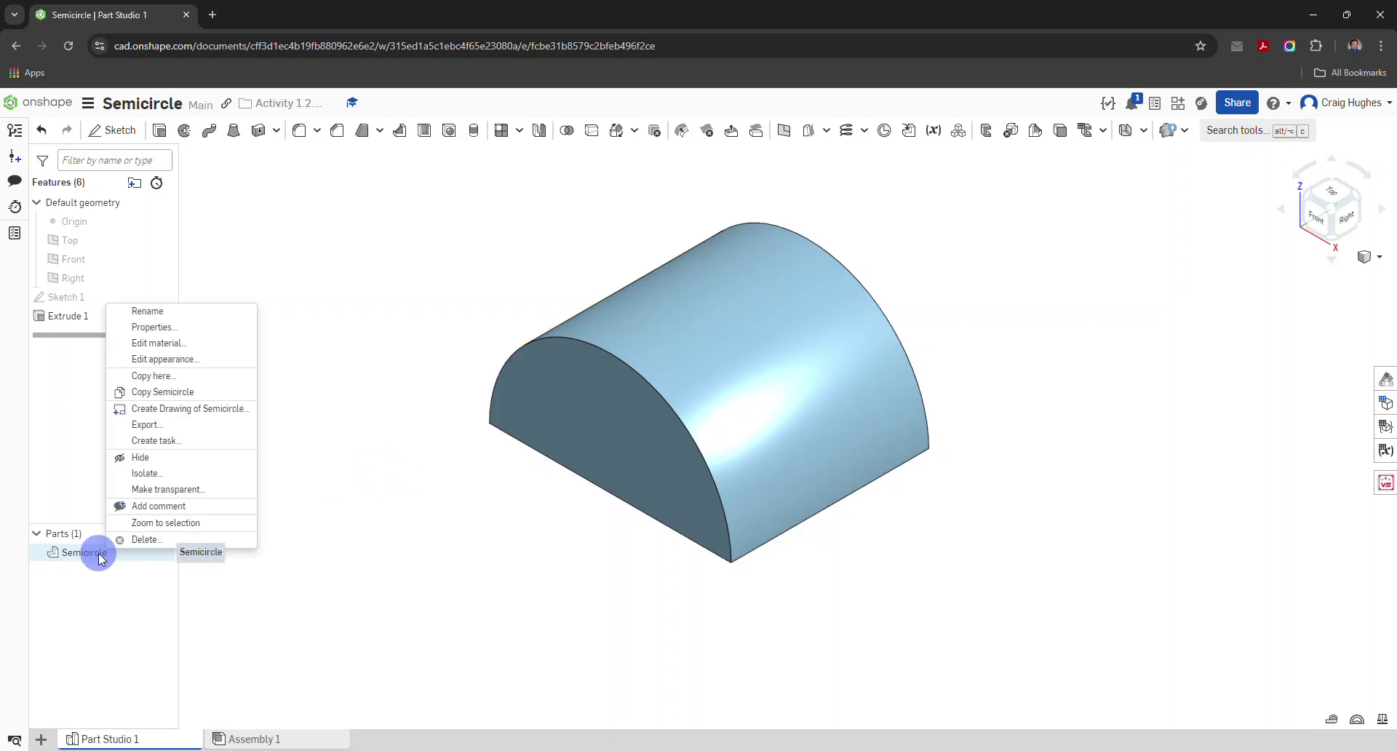
left_click(167, 359)
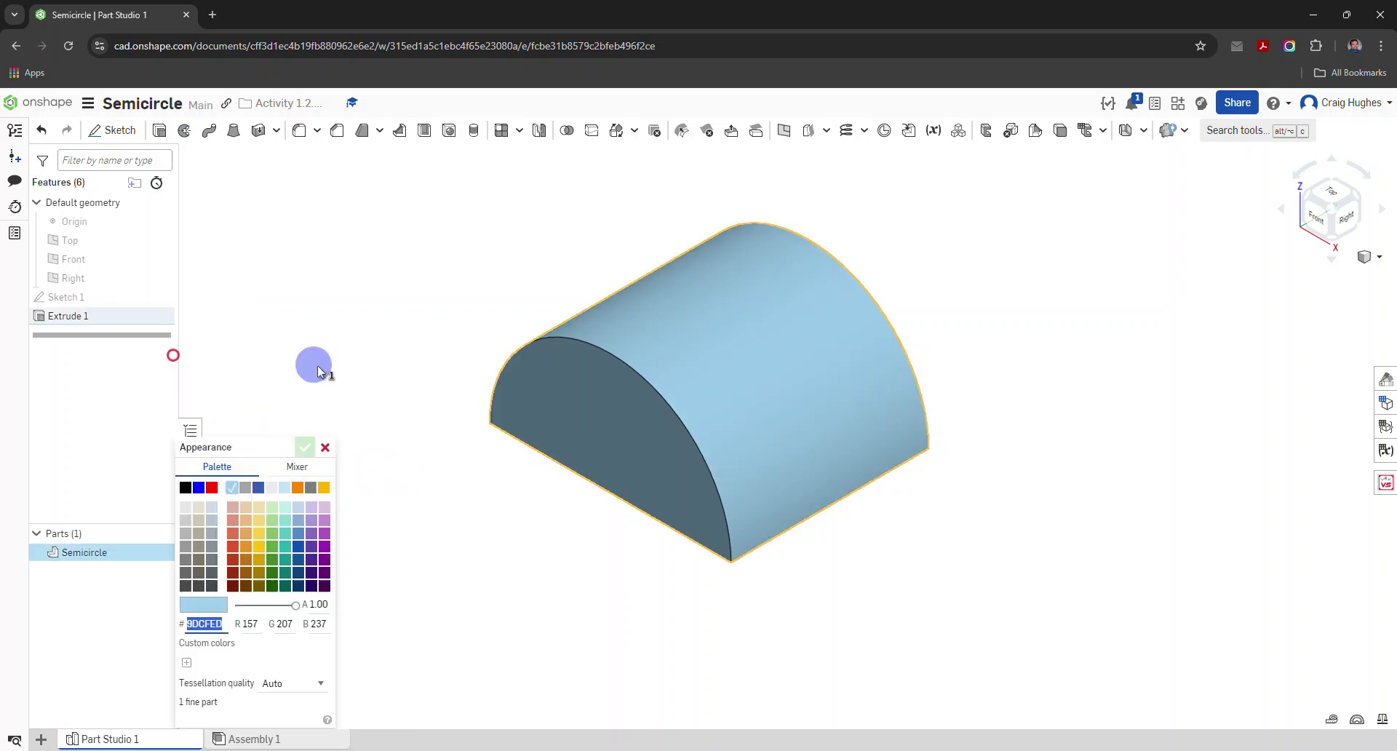
left_click(198, 487)
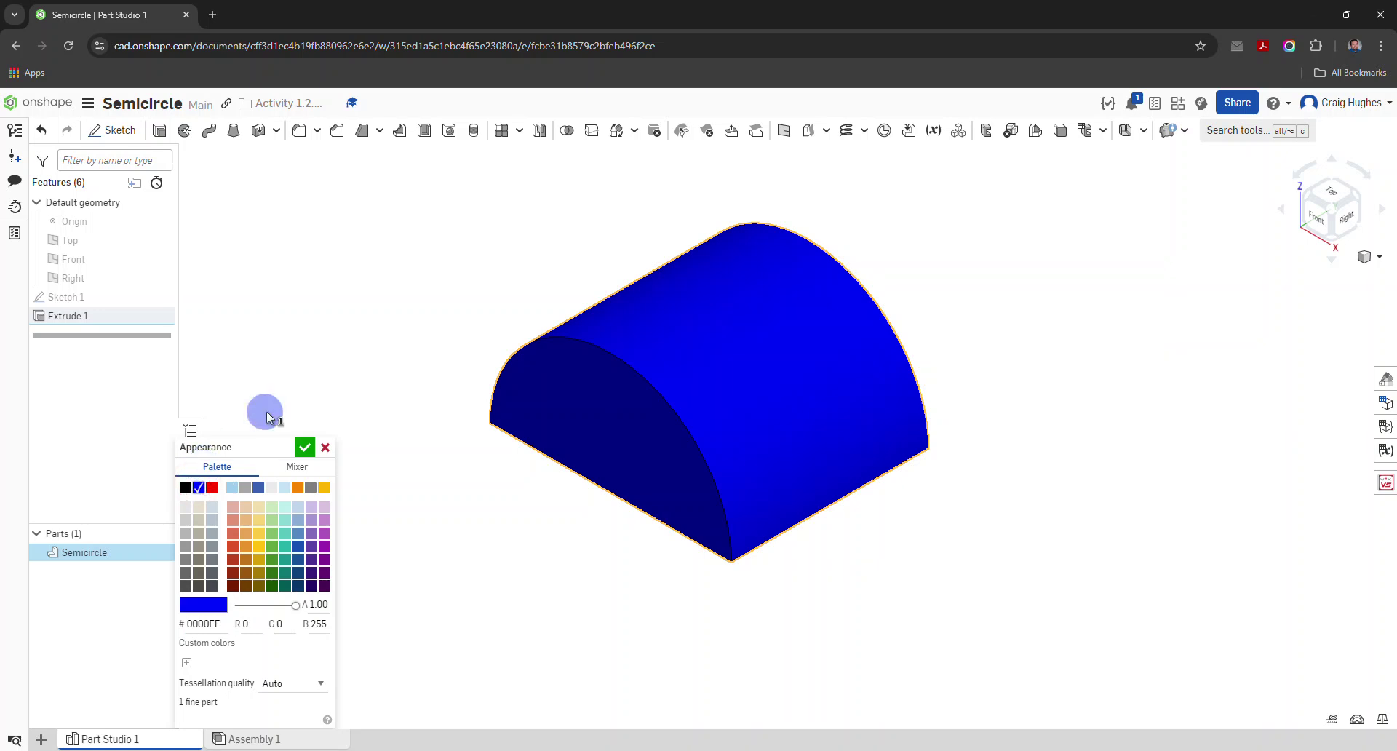
left_click(310, 447)
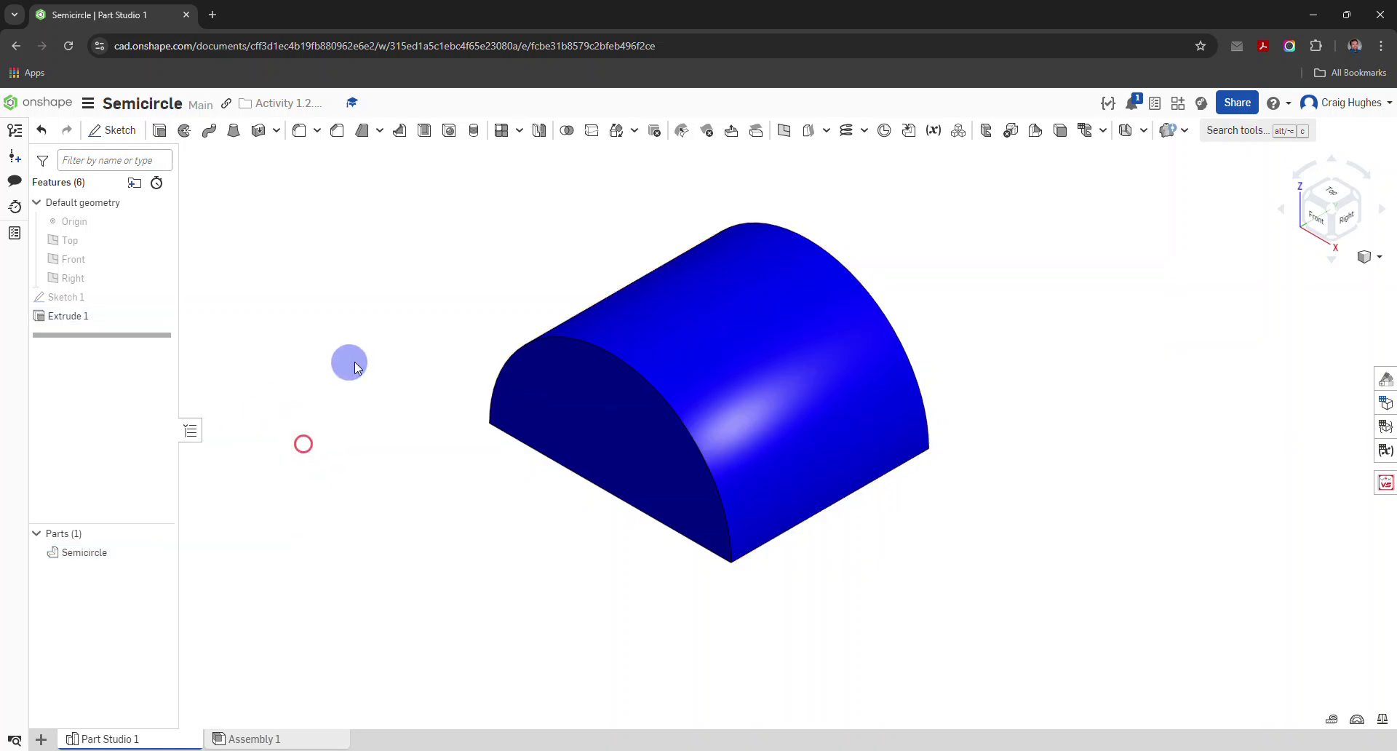
Return from the finished part to the Activity 1.2.2 3D Solid Modeling folder's document list and reload it
right_click(304, 251)
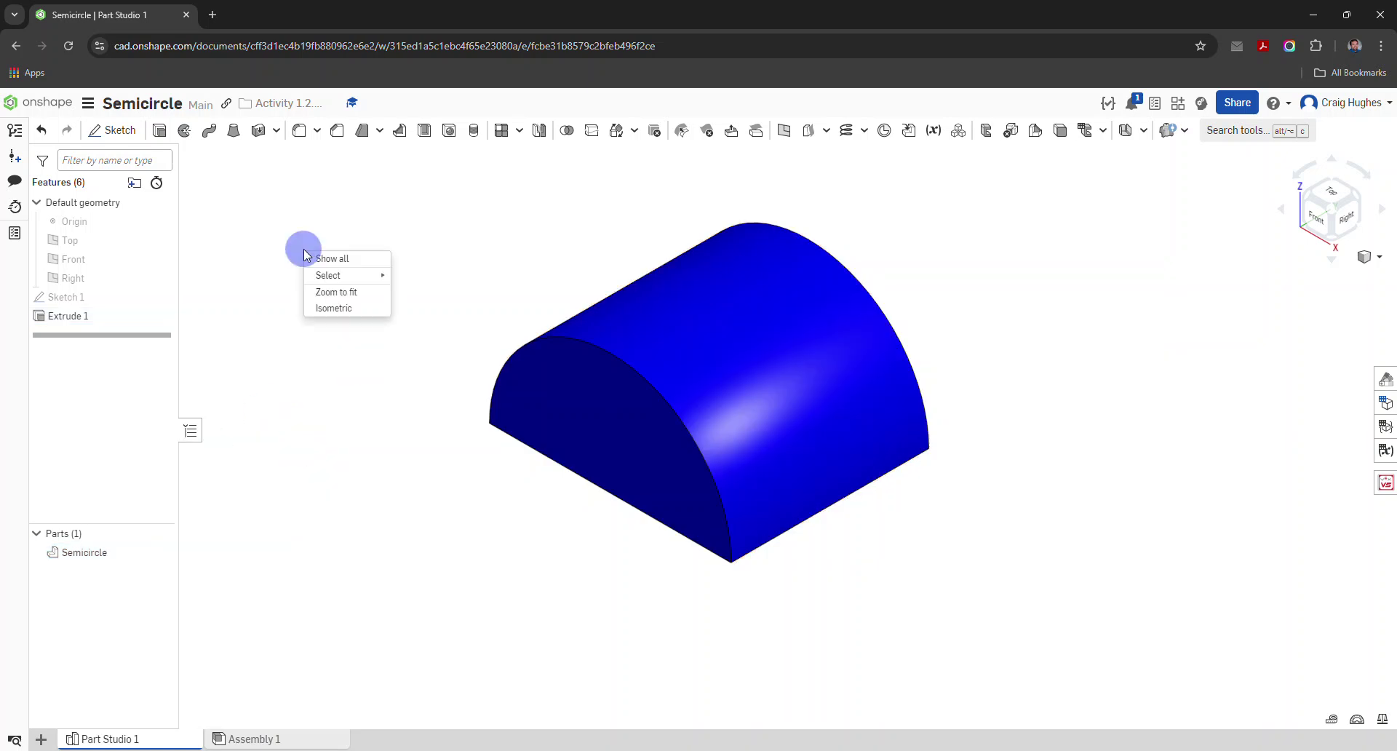
left_click(332, 292)
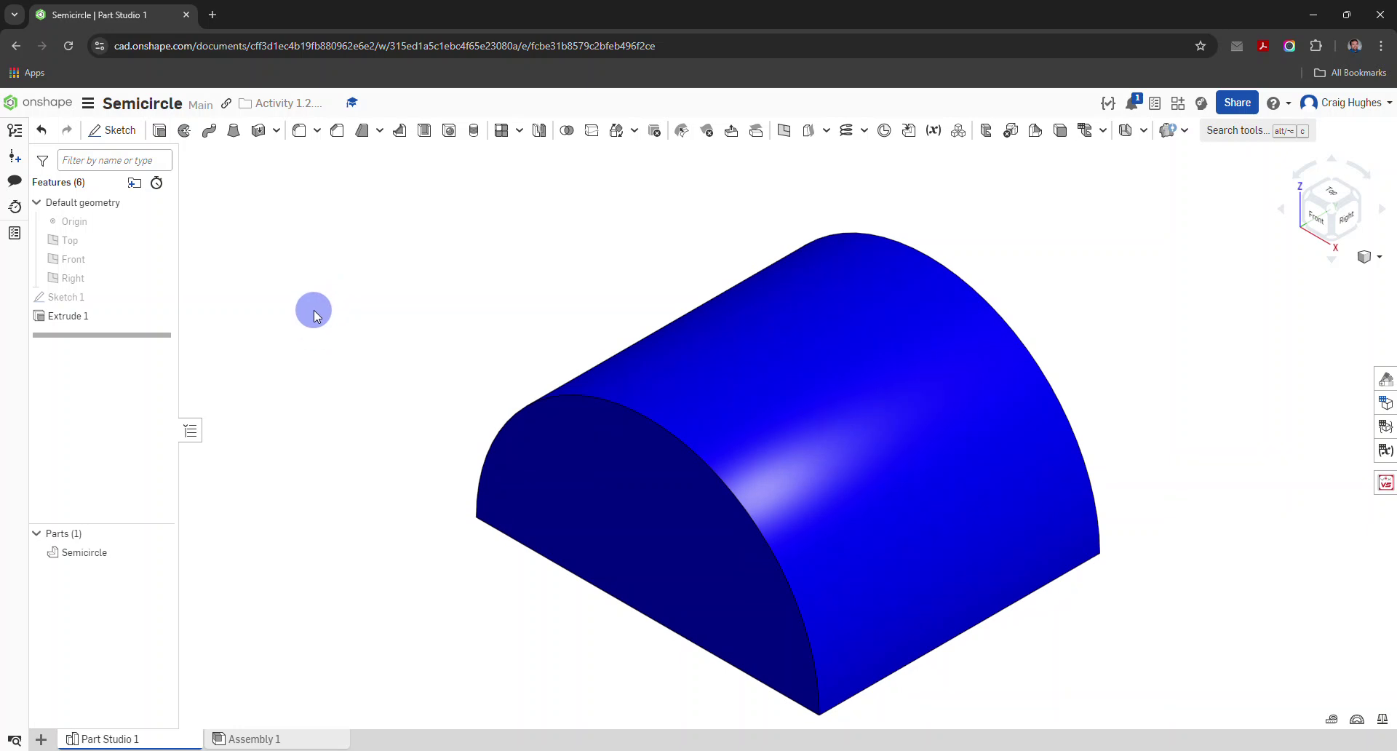
left_click(57, 104)
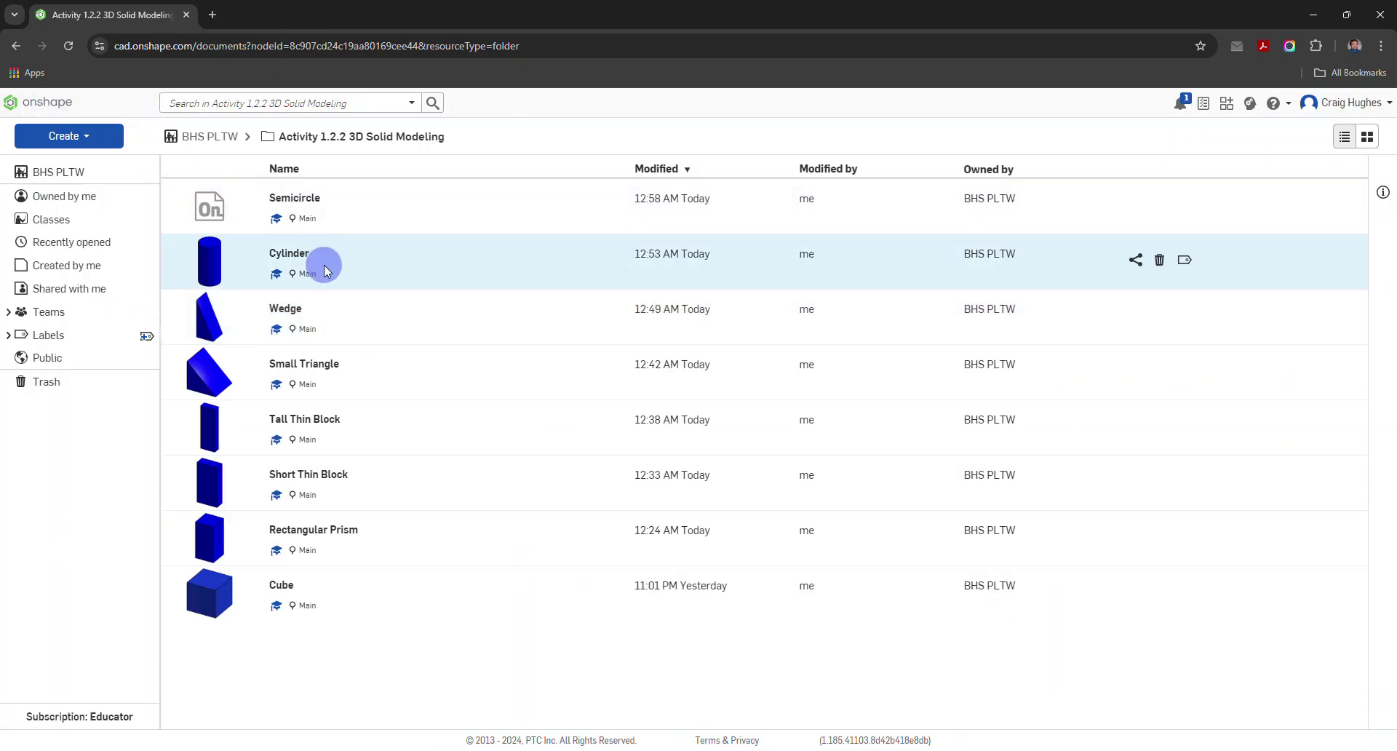
left_click(120, 109)
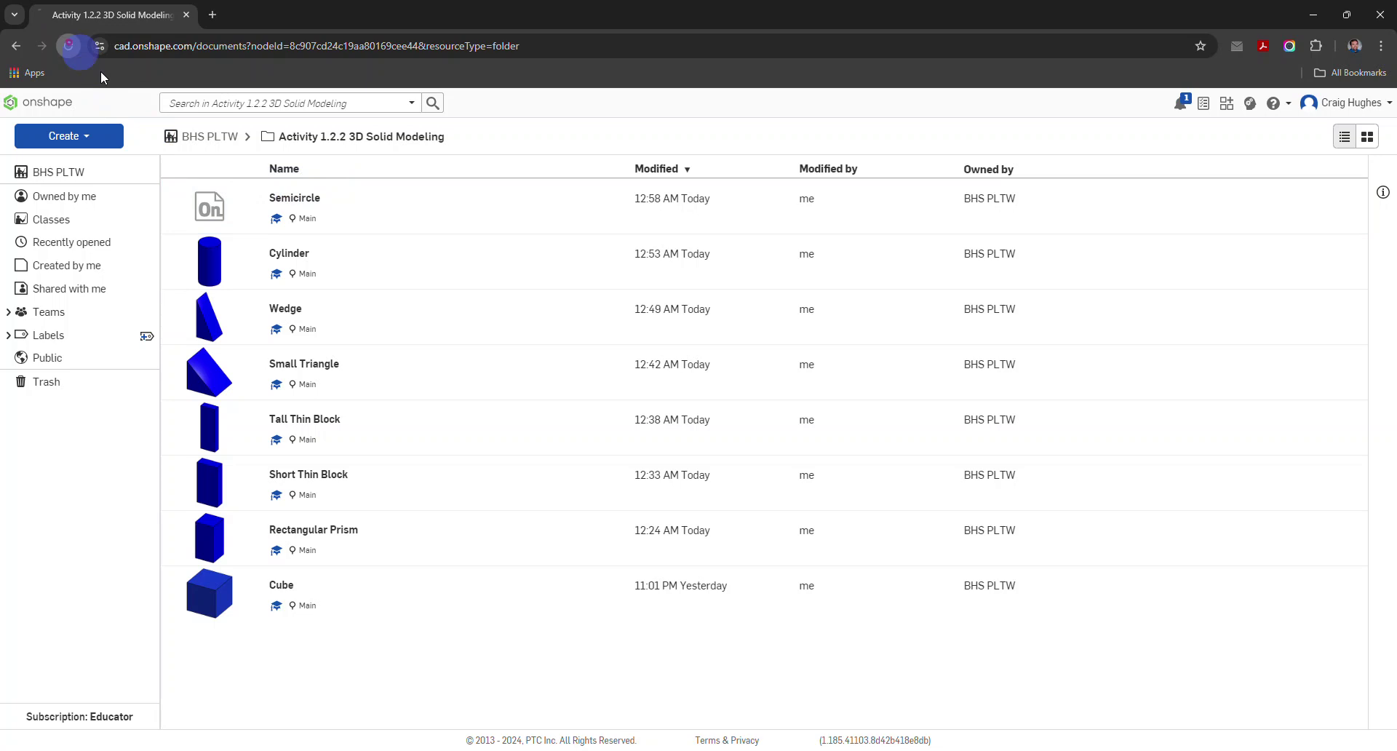